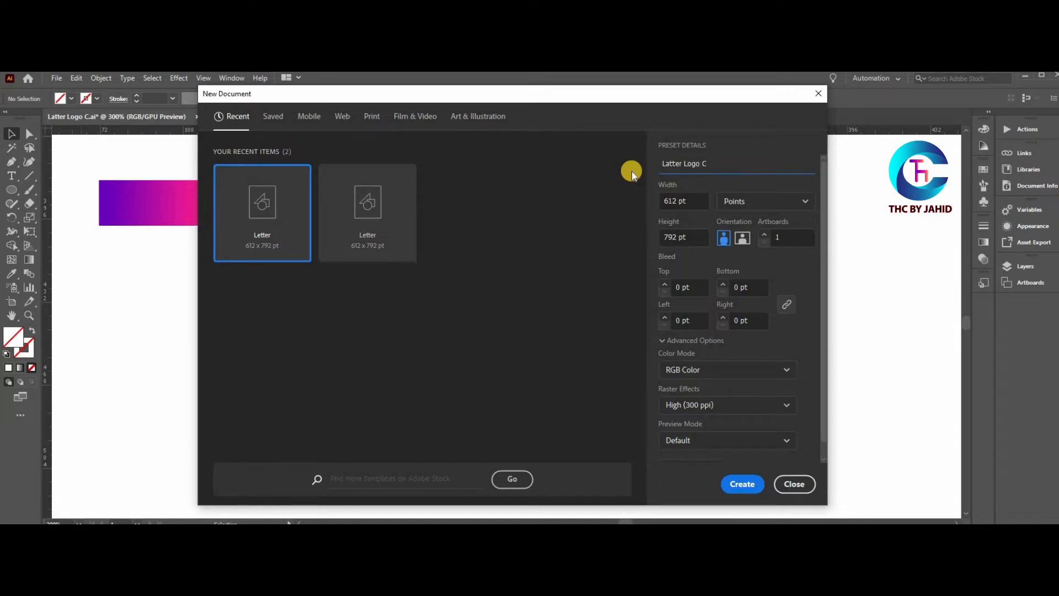
Create a 612 x 792 pt RGB document named Latter Logo C.
left_click(740, 482)
key("z")
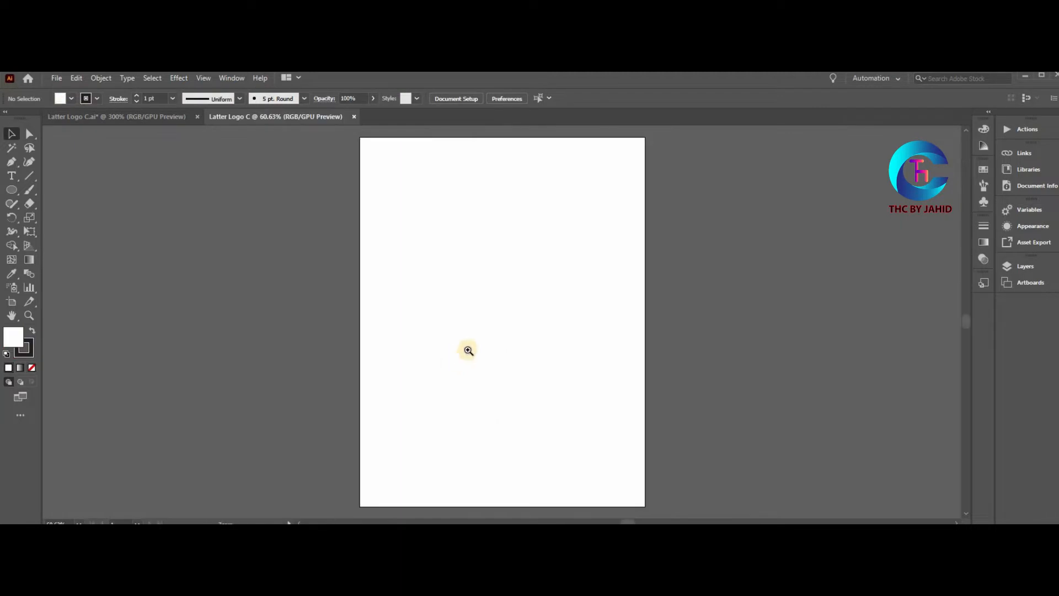
left_click(468, 350)
left_click_drag(492, 350, 200, 355)
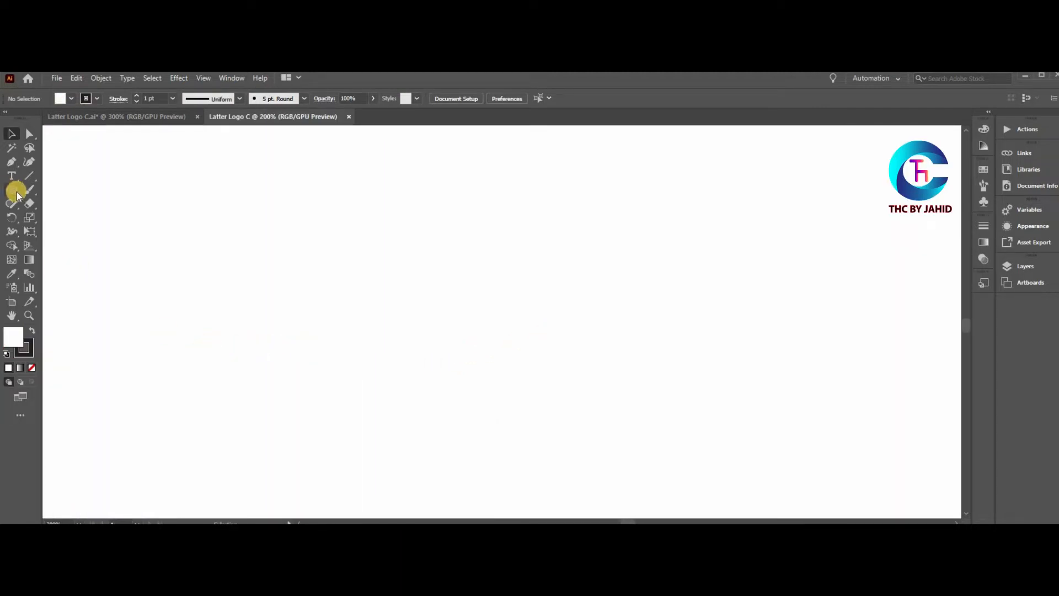
Draw a circle about 149 pt in diameter in the left half of the visible artboard and remove its fill.
left_click_drag(17, 192, 61, 219)
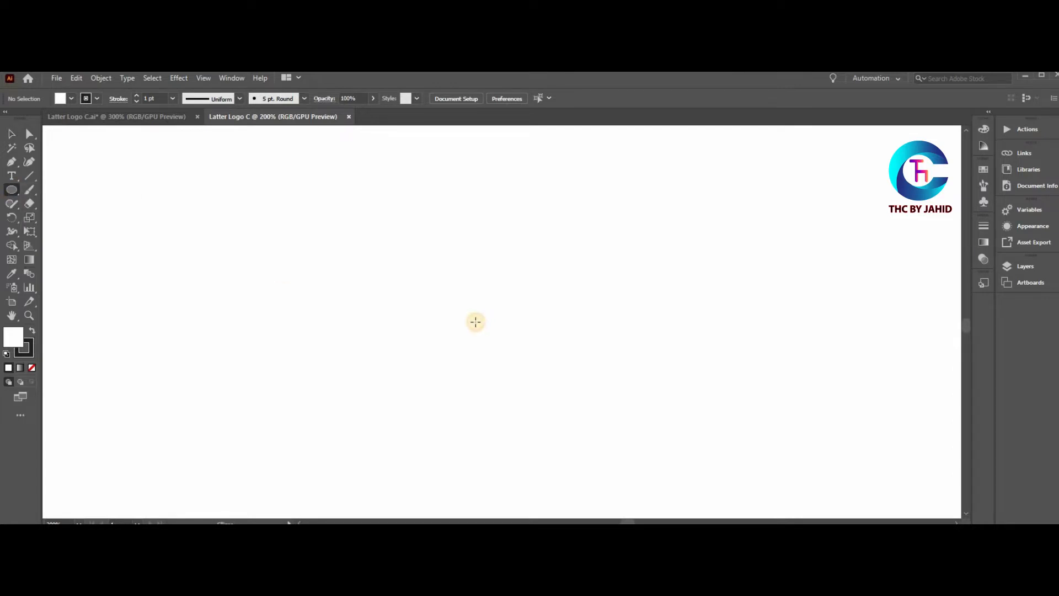
left_click_drag(371, 280, 485, 394)
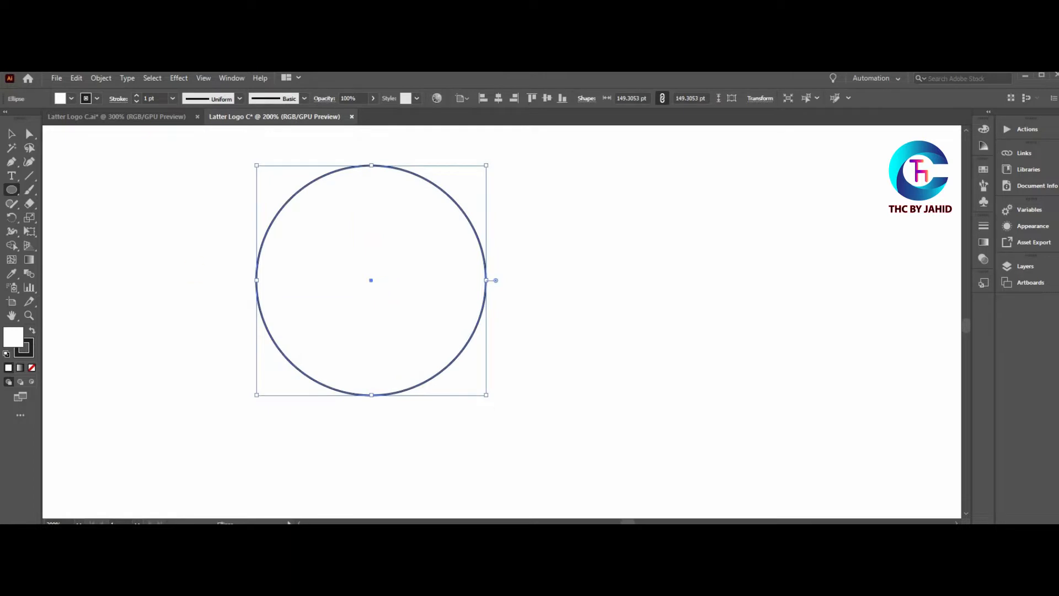
left_click(11, 134)
left_click_drag(365, 282, 351, 293)
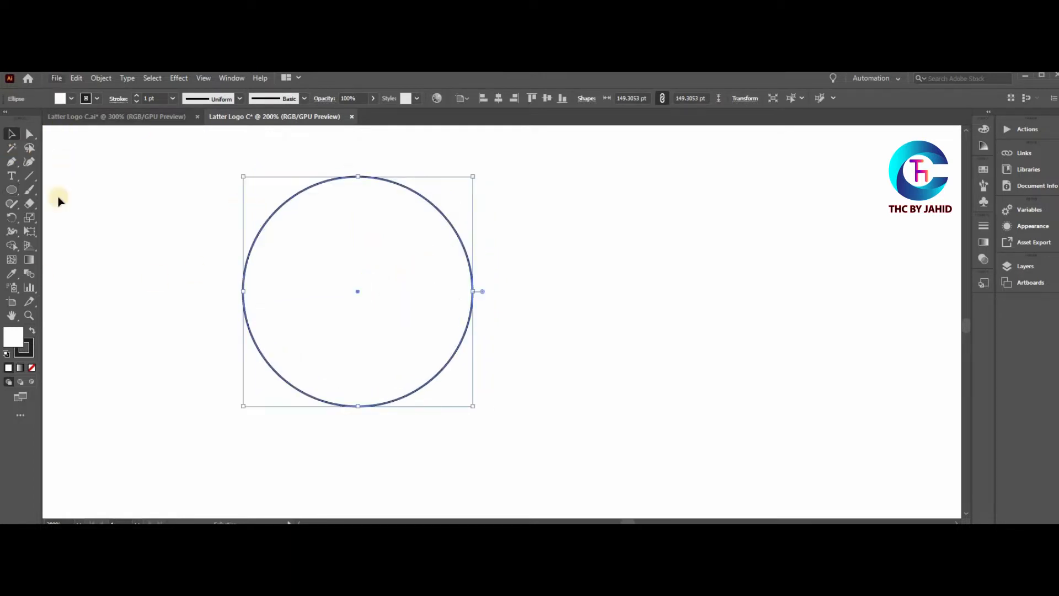
left_click(32, 367)
Copy the circle, paste two duplicates and move one of them clear of the others to the far right.
left_click(76, 77)
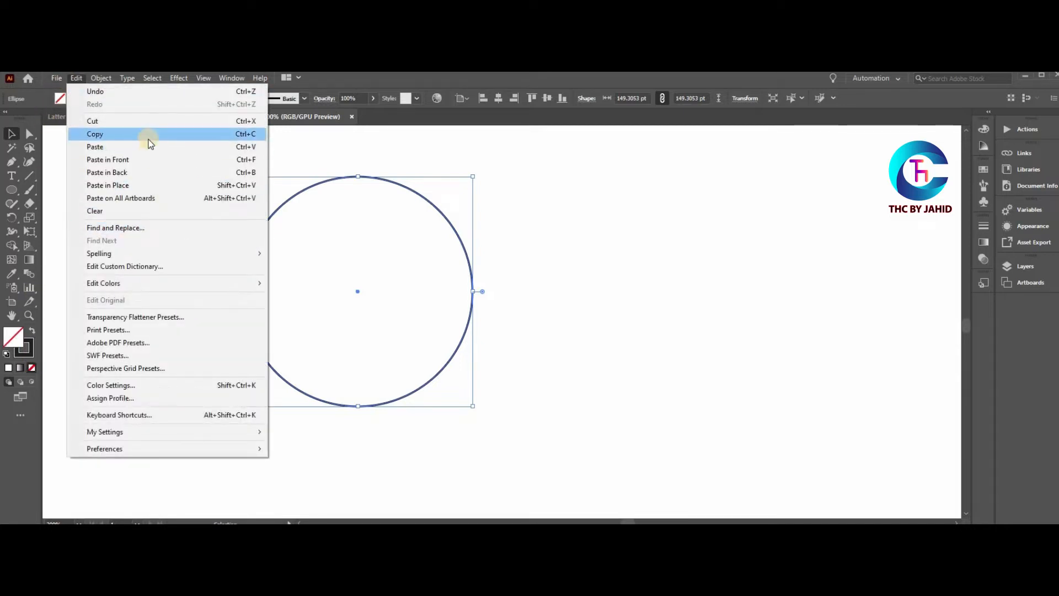
left_click(144, 134)
left_click(72, 79)
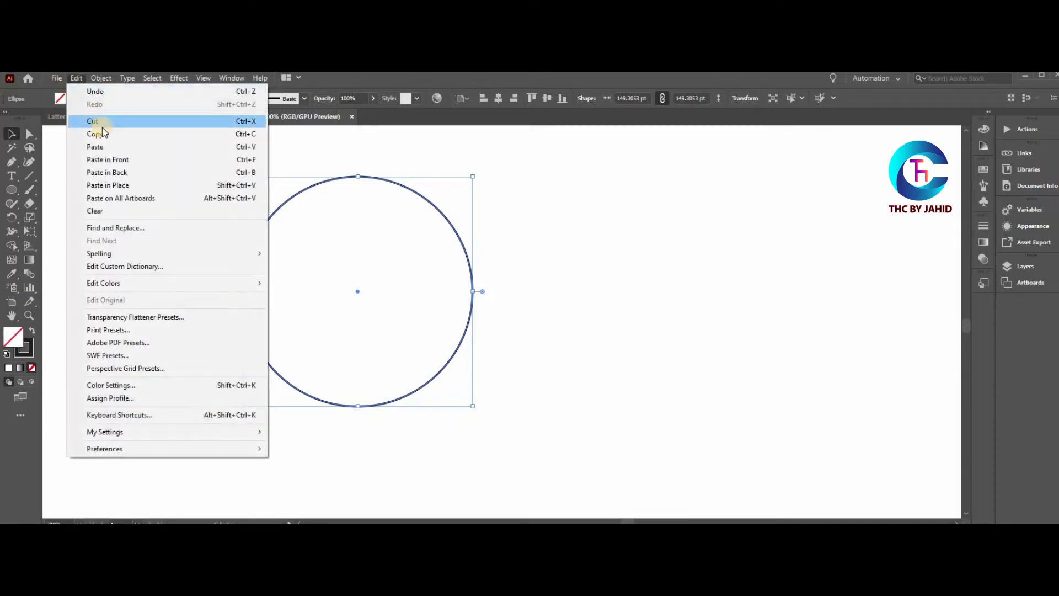
left_click(109, 147)
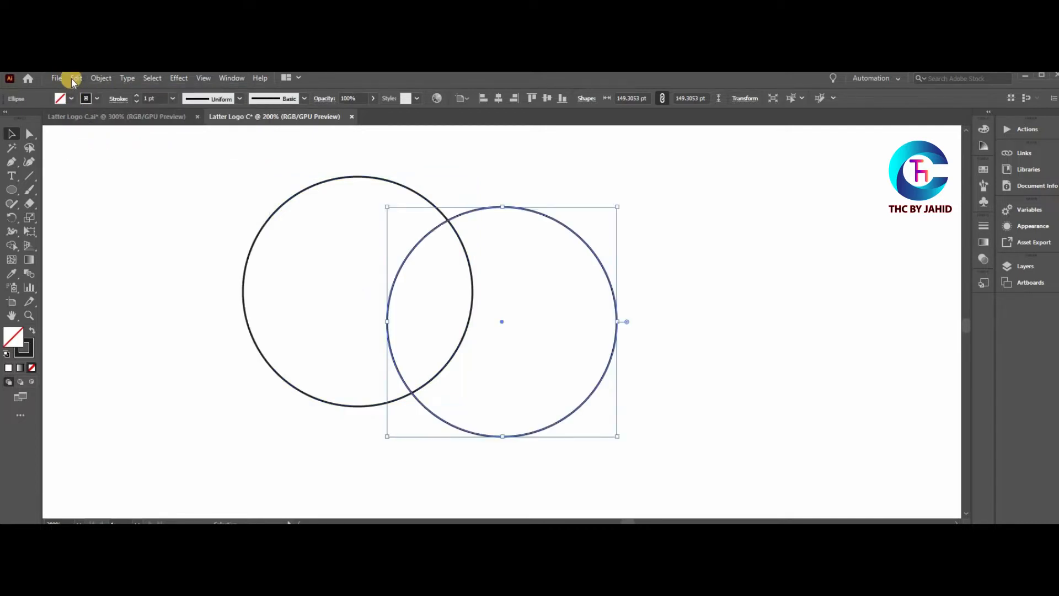
left_click(71, 78)
left_click(96, 147)
left_click_drag(643, 260, 871, 258)
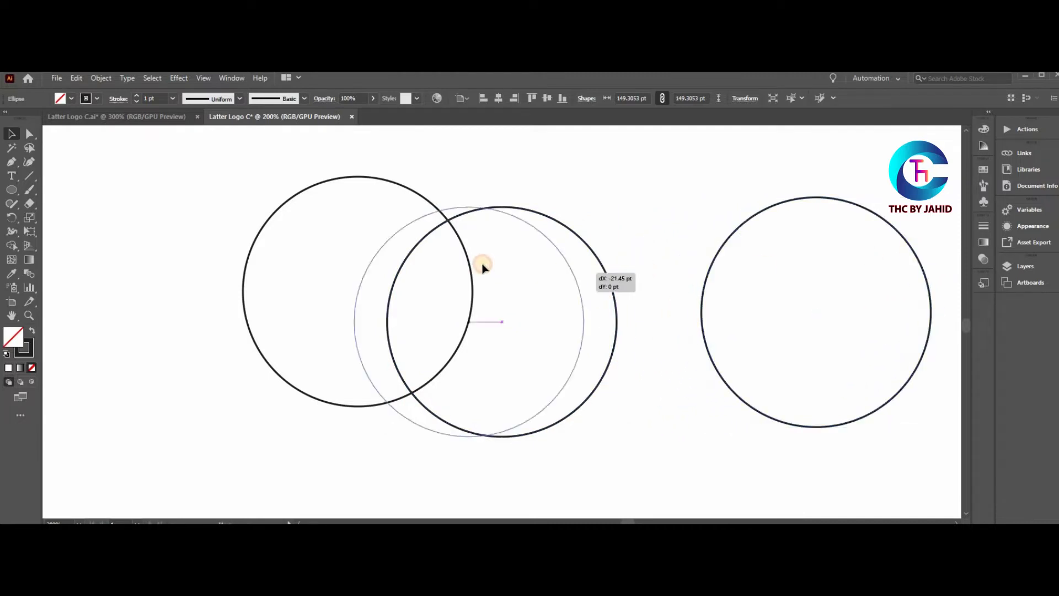
Move the other duplicate onto the original circle and align the two by their horizontal and vertical centers.
left_click_drag(484, 267, 363, 259)
left_click(421, 190, "shift")
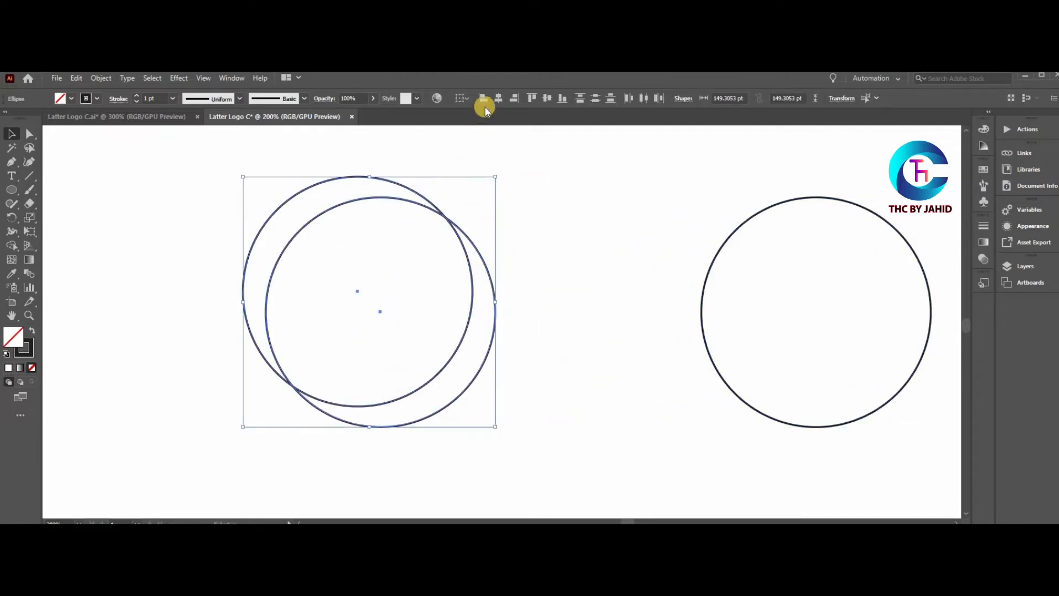
left_click(497, 99)
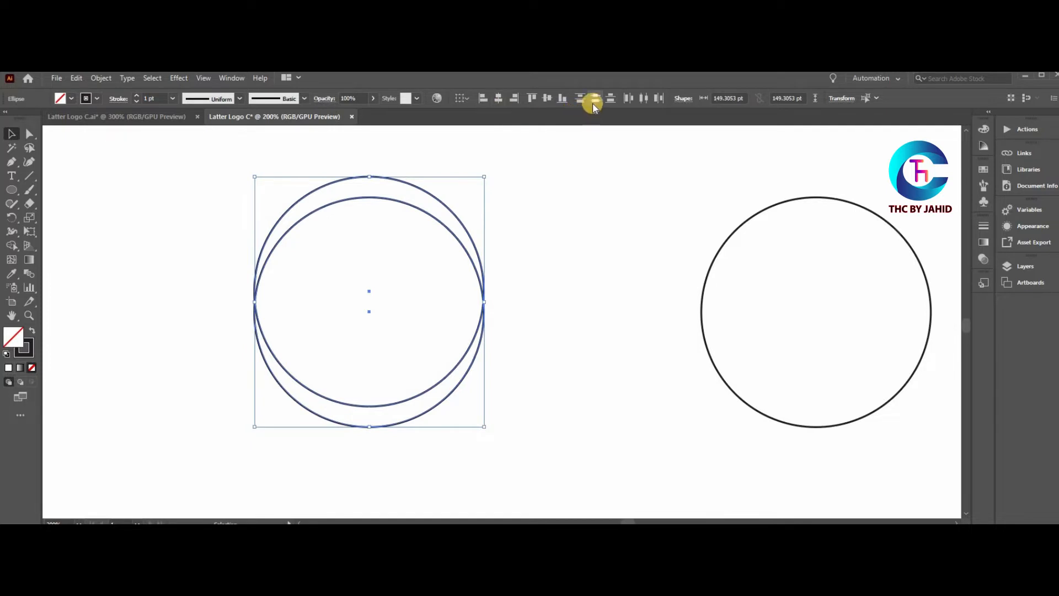
left_click(546, 100)
left_click_drag(558, 228, 313, 353)
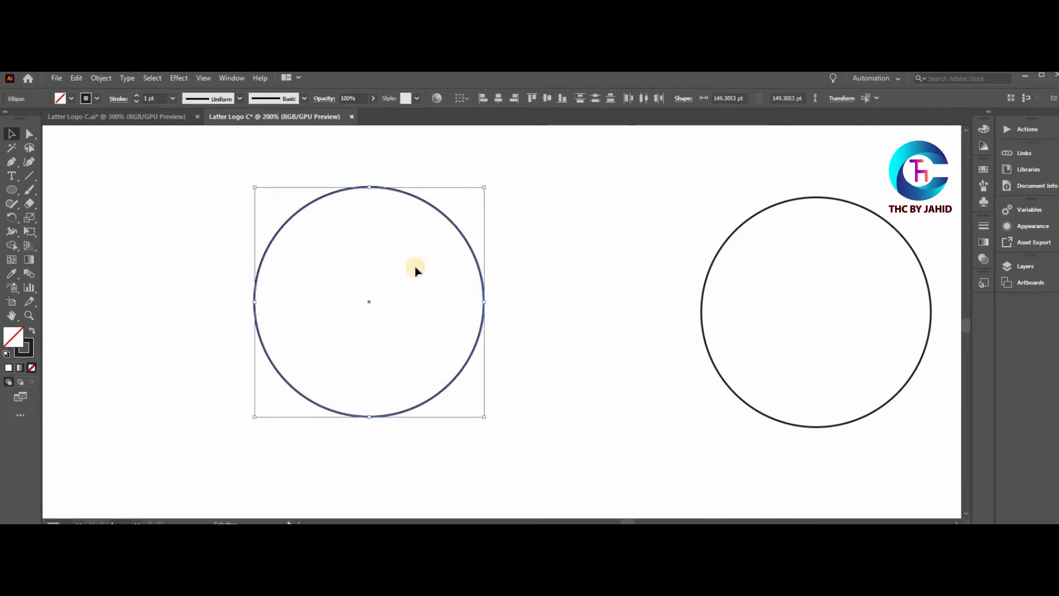
left_click(505, 245)
Scale the front one of the stacked circles down around its center to about 77 pt in diameter.
left_click(468, 244)
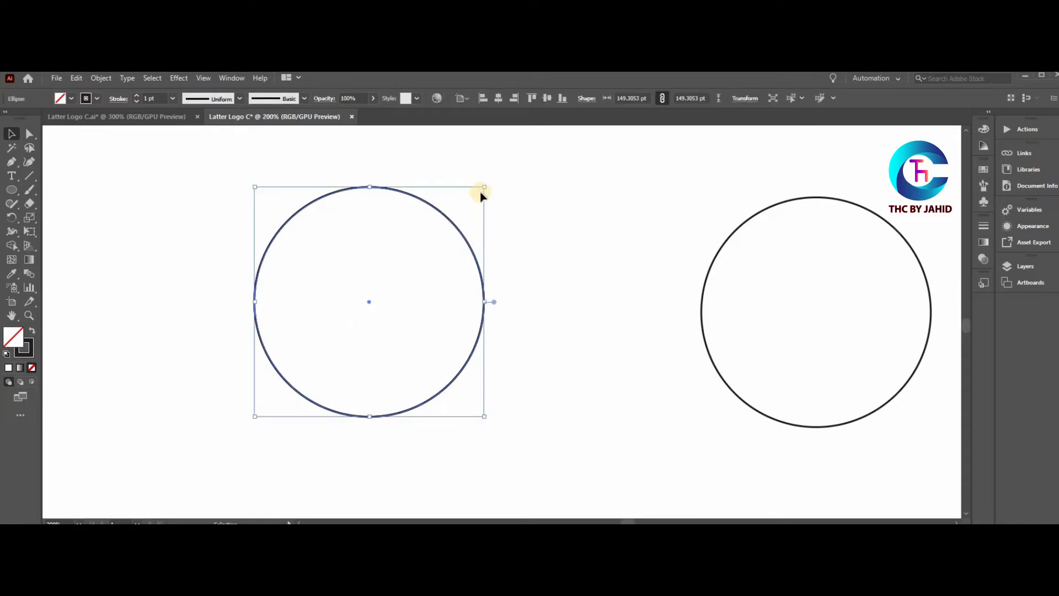
left_click_drag(483, 187, 455, 243)
left_click(510, 237)
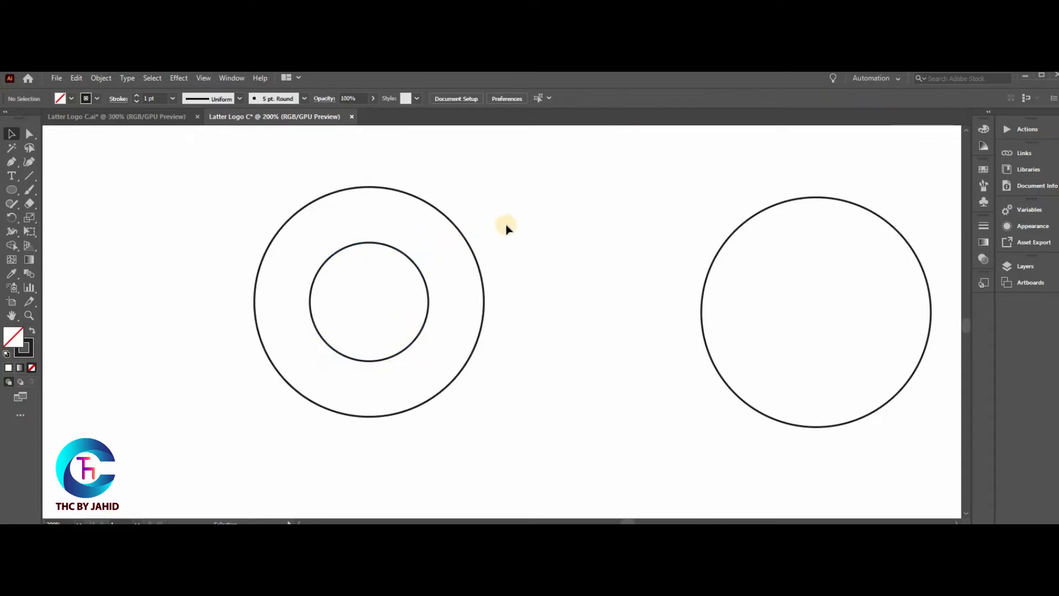
left_click_drag(518, 236, 309, 356)
left_click(518, 232)
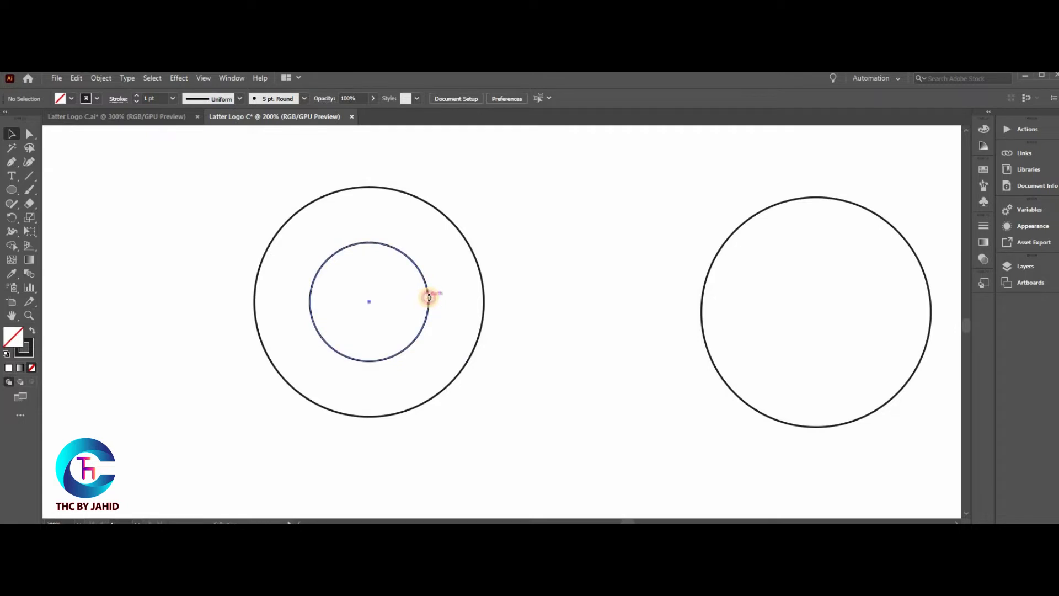
Fill the small inner circle with the red swatch.
left_click(429, 297)
left_click(983, 169)
left_click(871, 201)
left_click(11, 136)
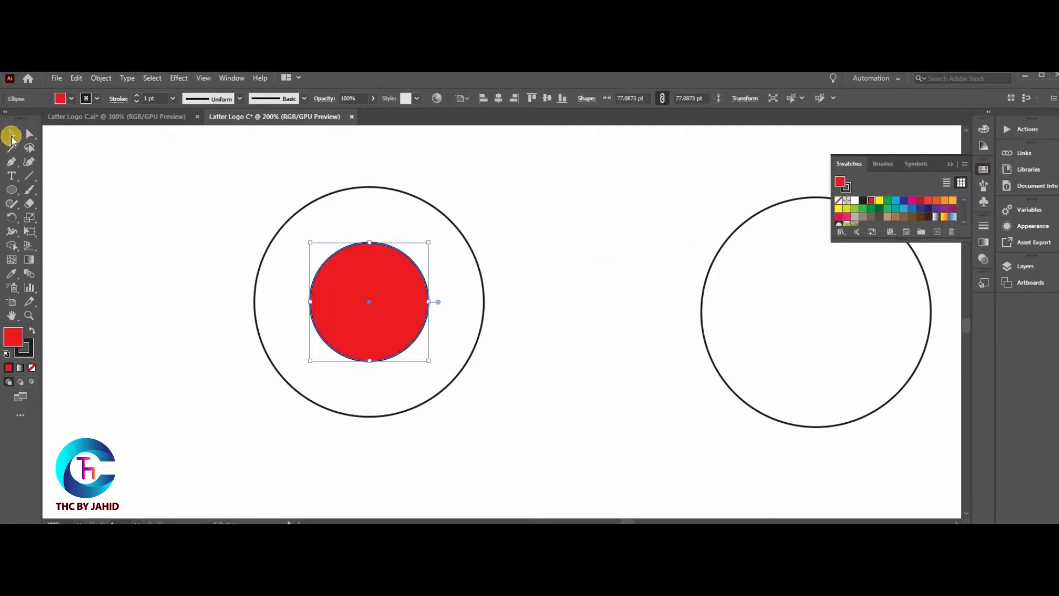
Combine the two concentric circles into a compound path to form a ring.
left_click_drag(515, 221, 276, 397)
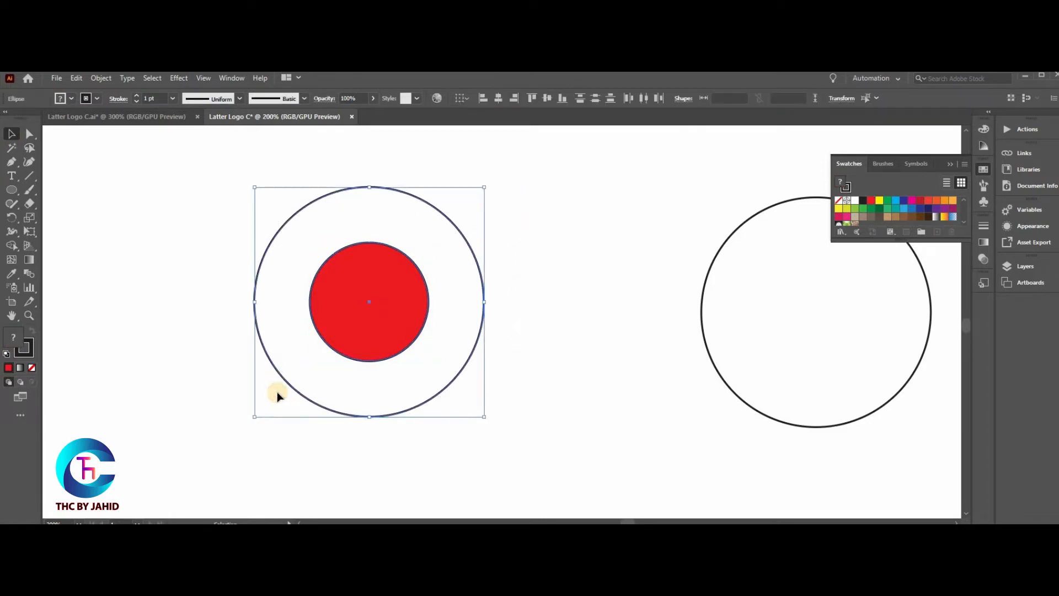
key("ctrl+8")
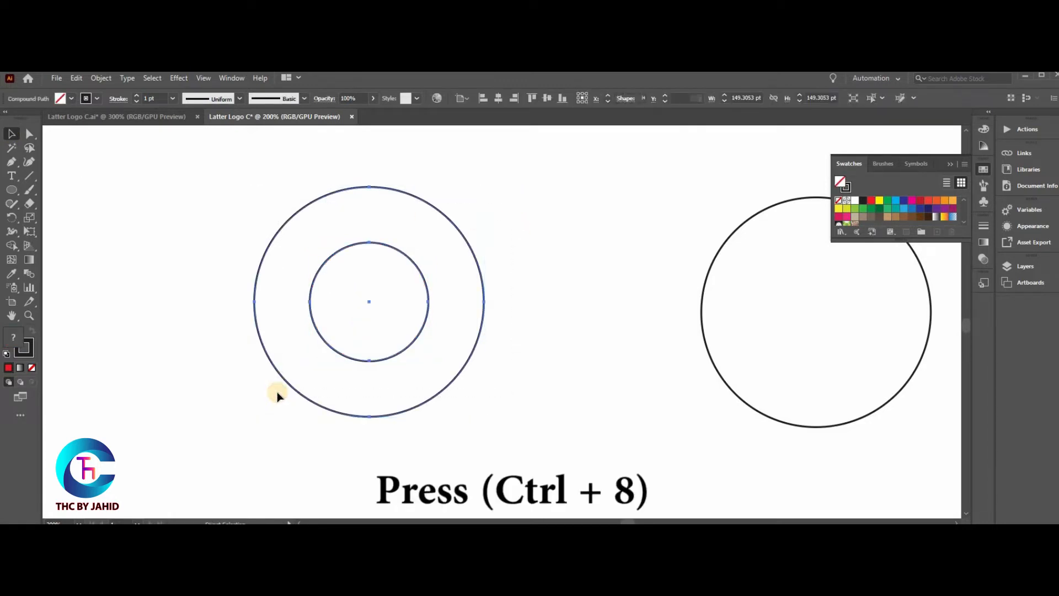
left_click_drag(241, 243, 474, 316)
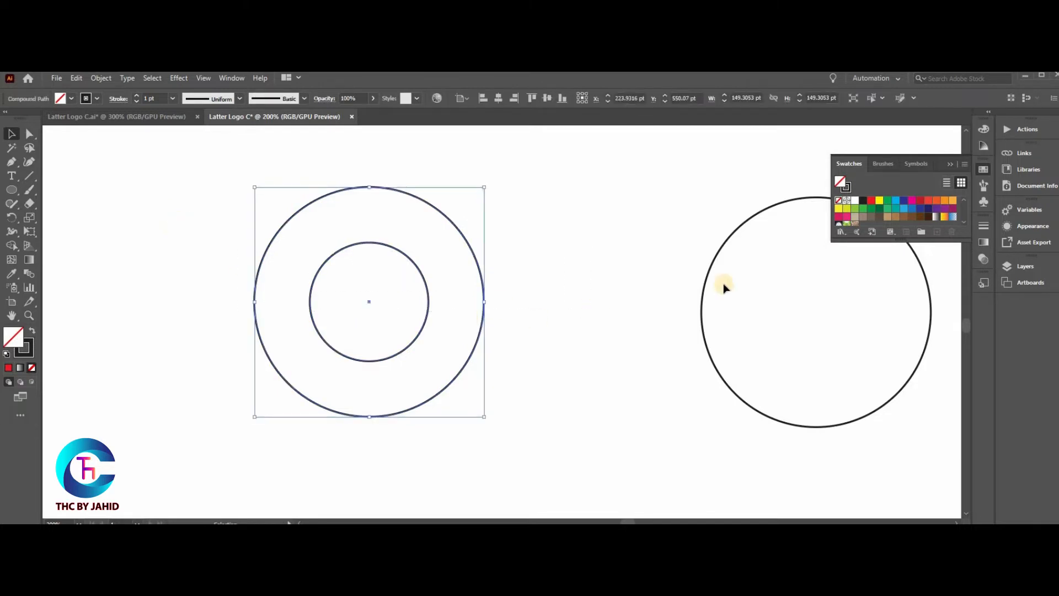
left_click(659, 284)
Move the spare circle over the ring's lower-right part and give it a red stroke with no fill.
left_click_drag(598, 286, 716, 267)
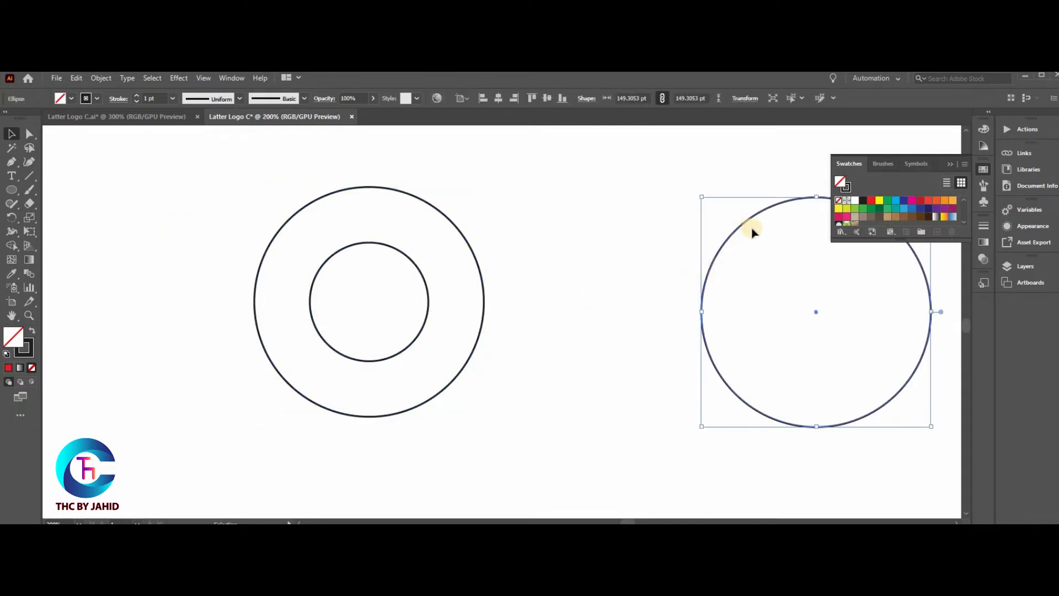
left_click_drag(748, 220, 471, 245)
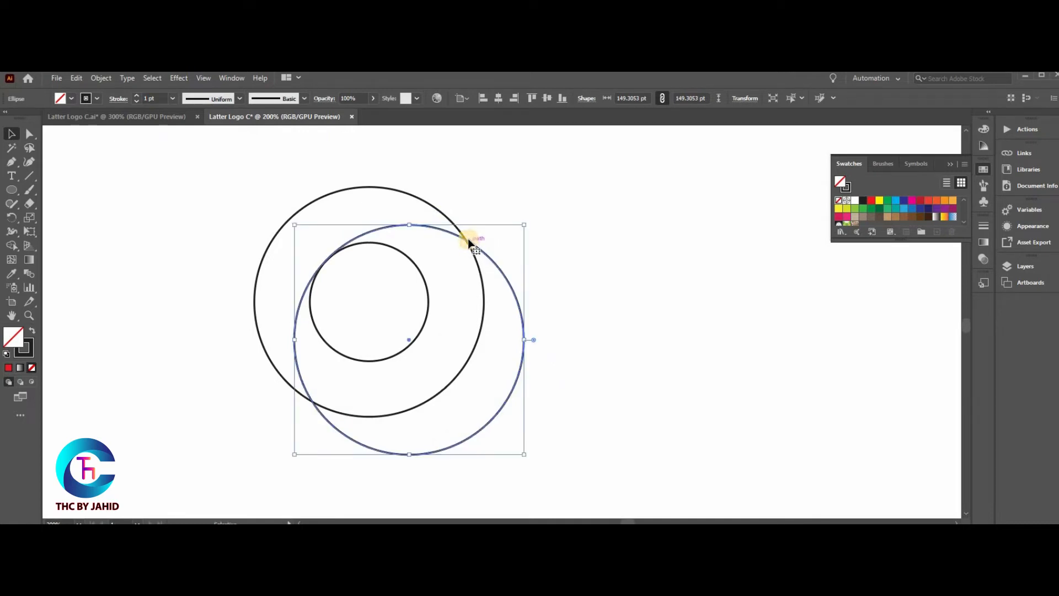
left_click(871, 201)
left_click(33, 331)
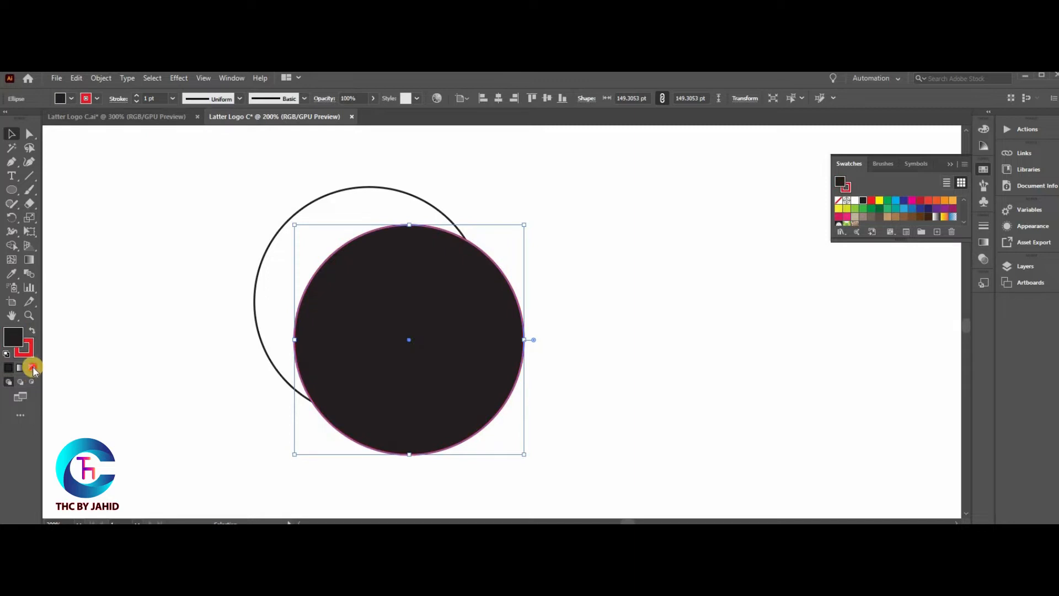
left_click(32, 368)
left_click(587, 283)
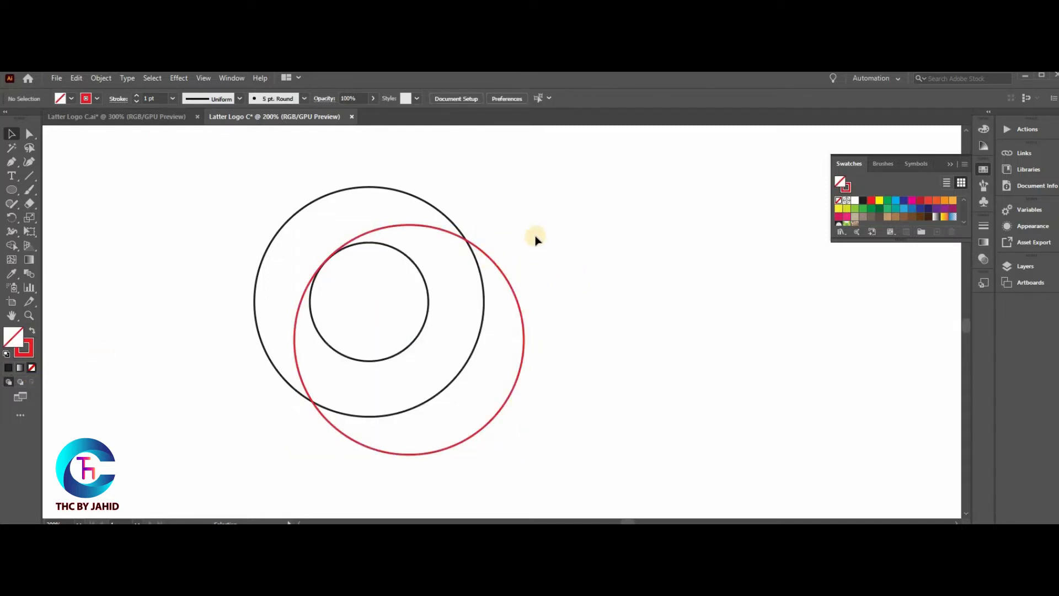
Fine-tune the red circle's position so it touches the upper-left edge of the ring's inner circle.
mouse_move(478, 250)
left_mouse_down()
mouse_move(493, 254)
mouse_move(485, 247)
left_mouse_up()
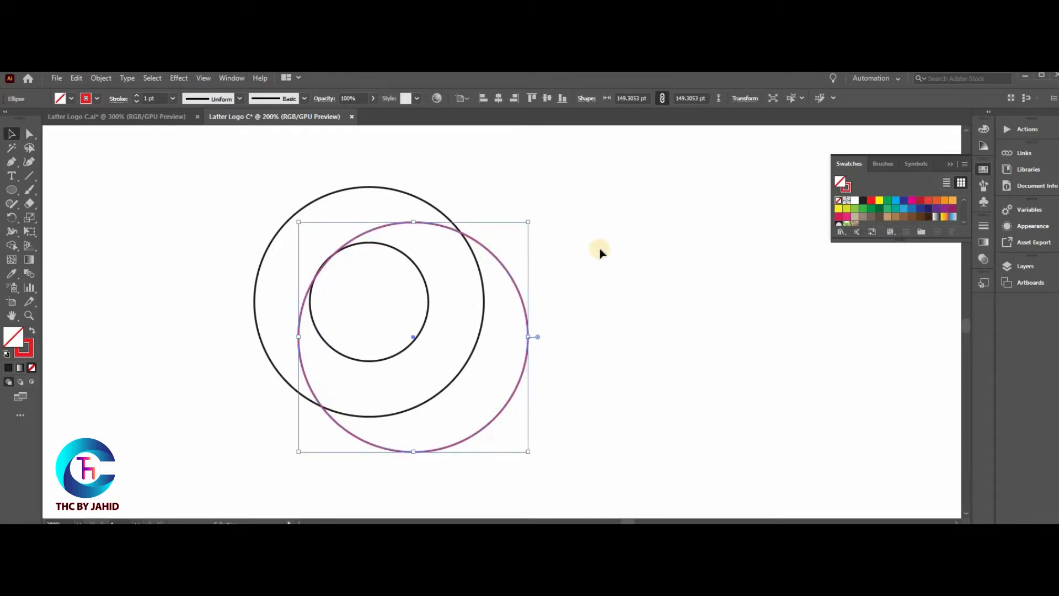
left_click(598, 255)
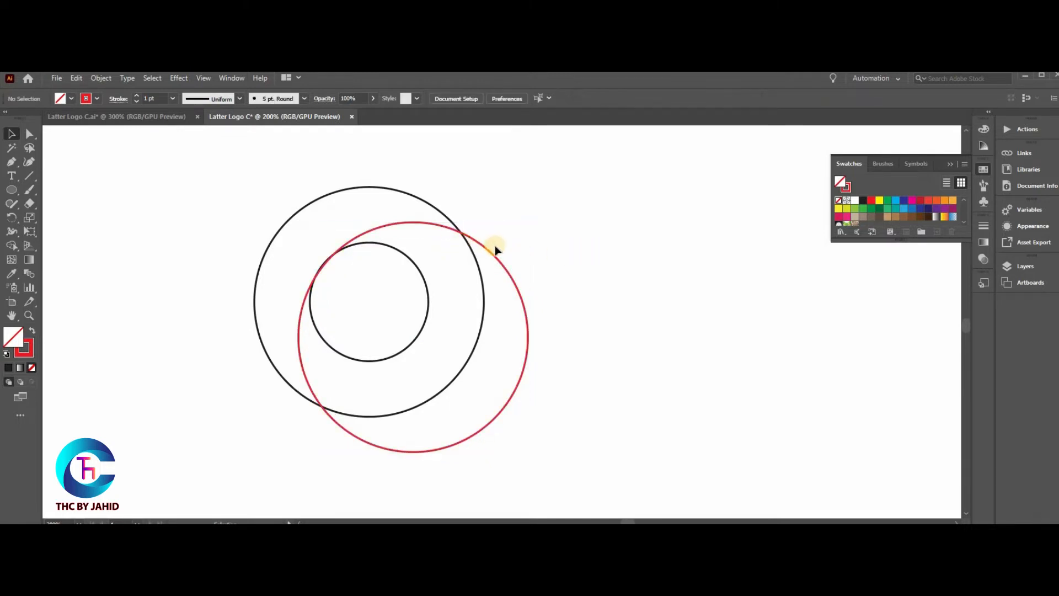
mouse_move(485, 250)
left_mouse_down()
mouse_move(652, 229)
mouse_move(426, 239)
mouse_move(466, 250)
mouse_move(472, 239)
mouse_move(471, 252)
left_mouse_up()
left_click(633, 228)
left_click(616, 235)
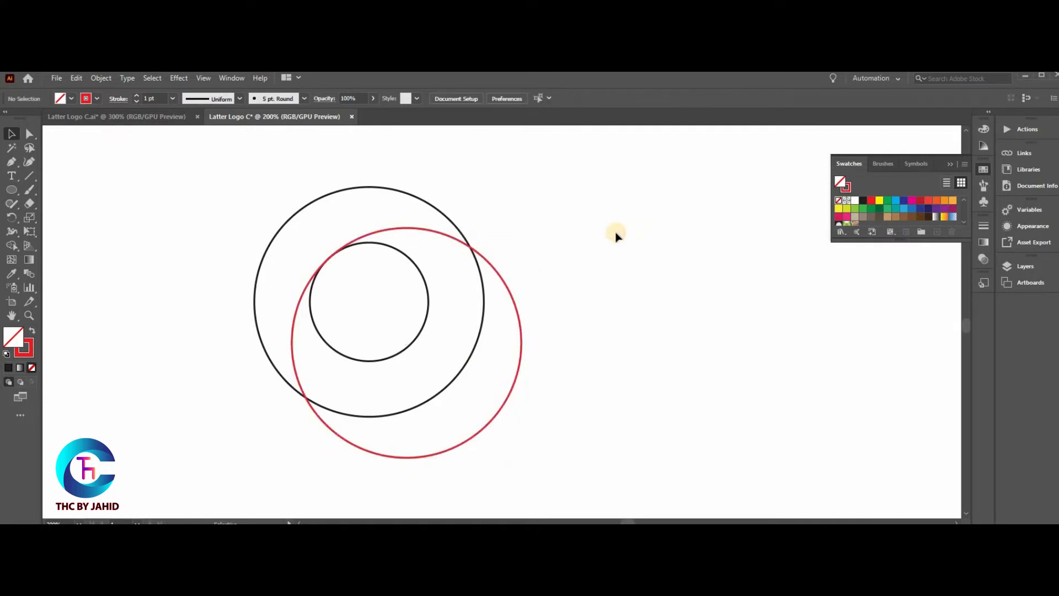
Copy the red circle and paste a duplicate of it.
left_click(505, 280)
left_click(76, 78)
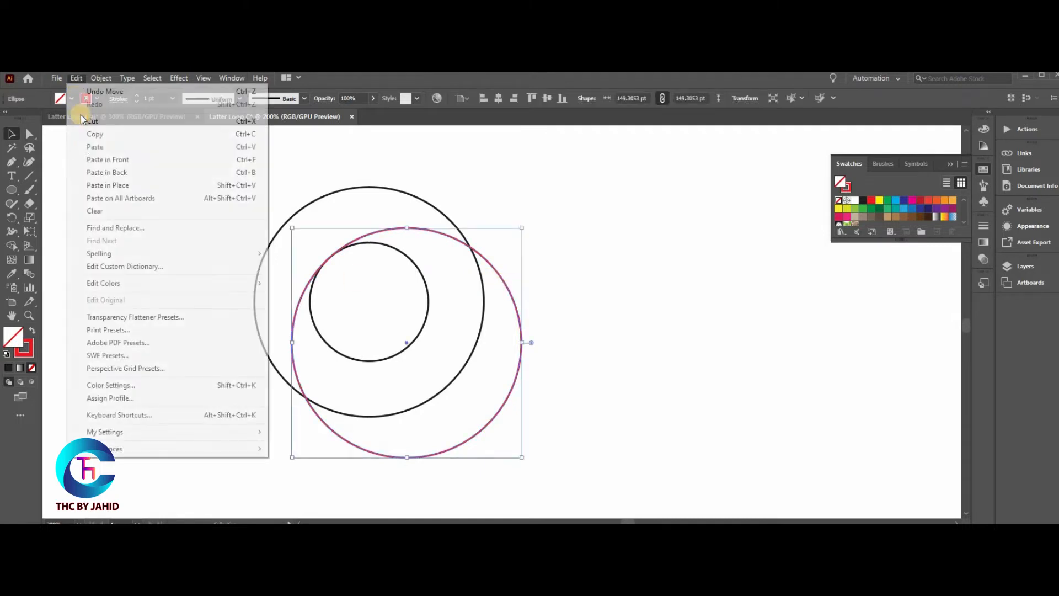
left_click(95, 134)
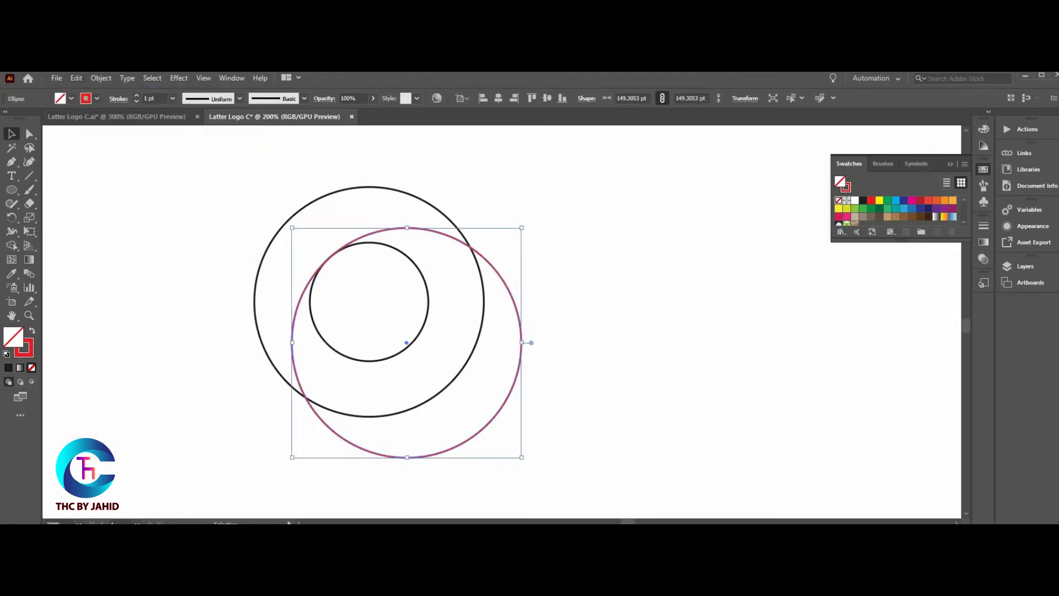
left_click(76, 78)
left_click(96, 147)
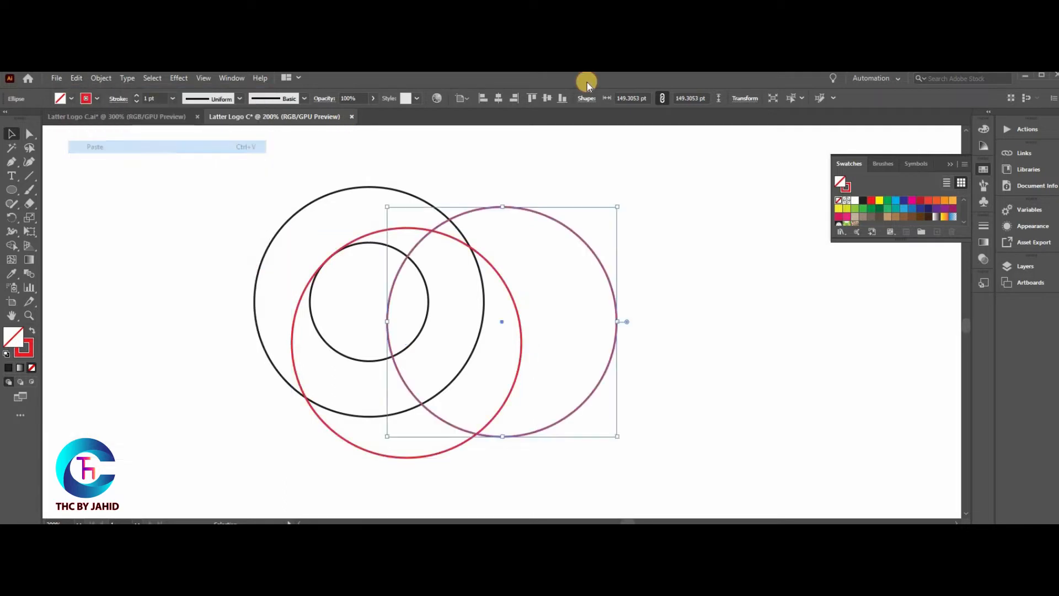
left_click(689, 237)
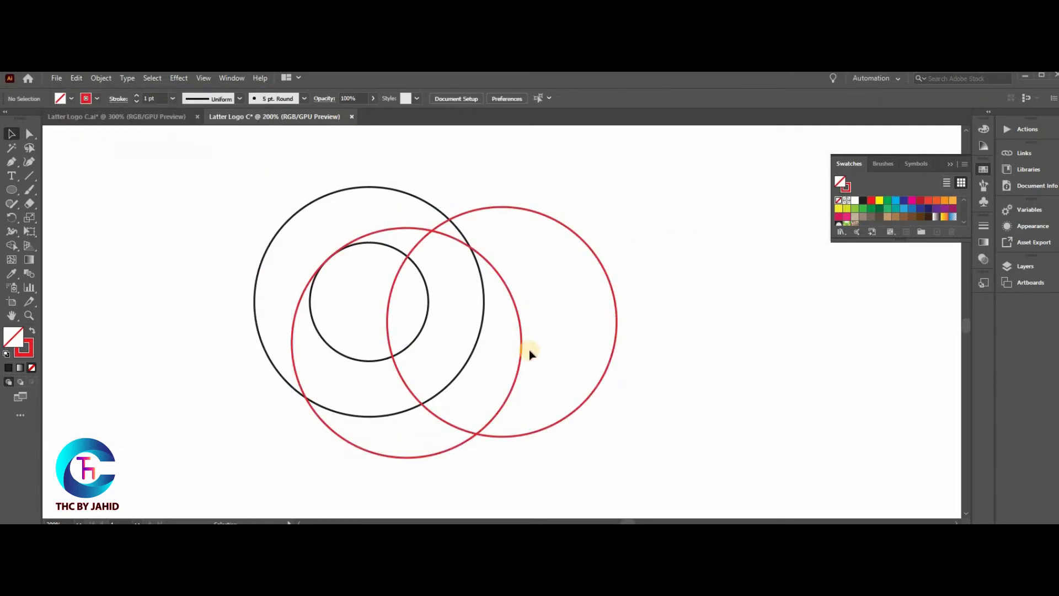
Move the duplicate red circle up over the ring so it touches the inner circle's lower-left edge.
left_click_drag(610, 359, 511, 301)
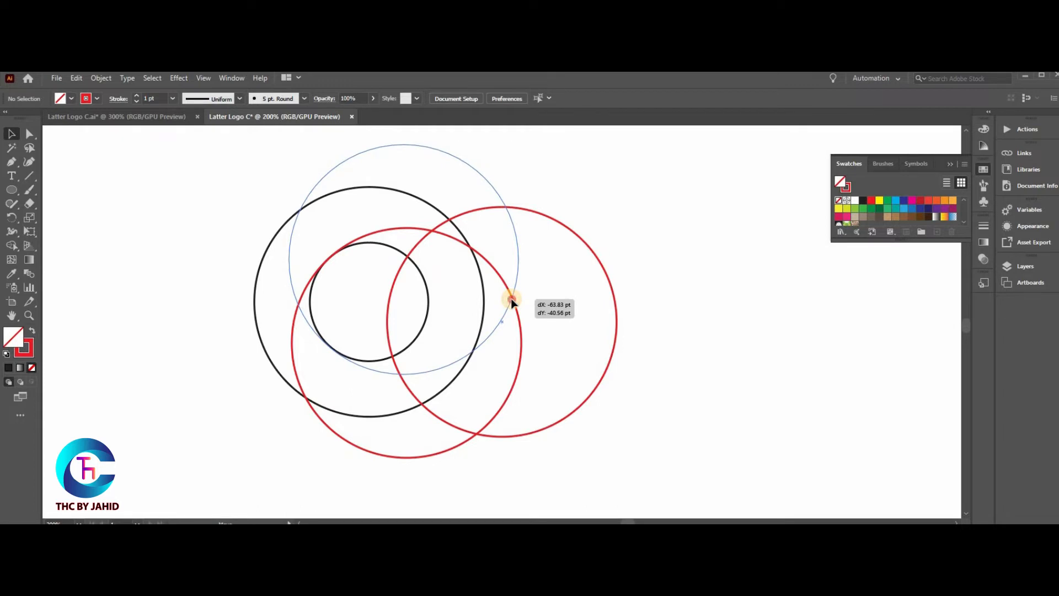
left_click_drag(510, 298, 508, 297)
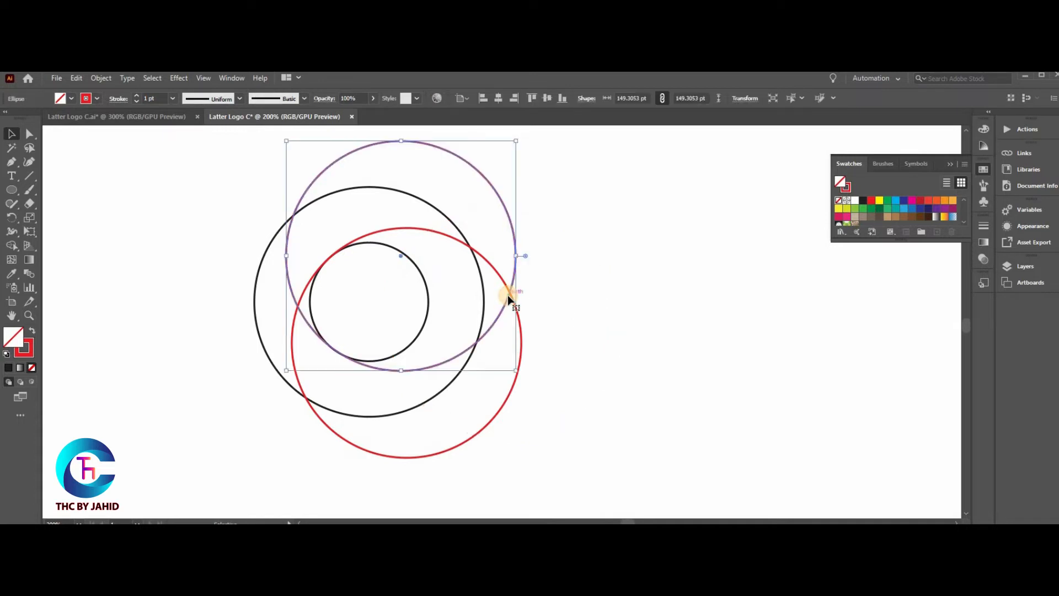
left_click(663, 300)
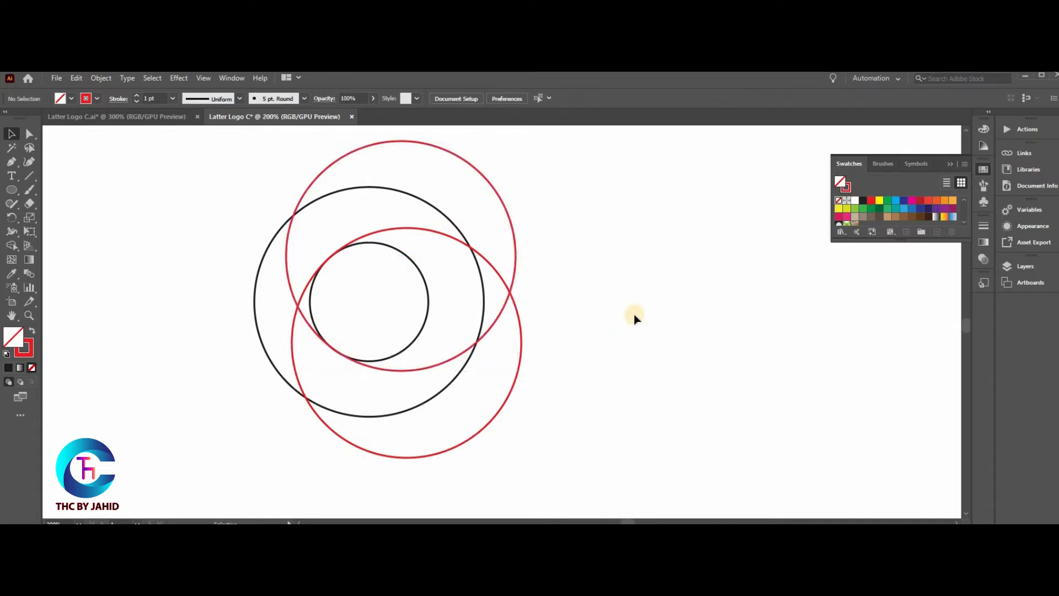
Divide all four overlapping circles with the Pathfinder and ungroup the resulting pieces.
left_click_drag(578, 191, 337, 425)
left_click(232, 78)
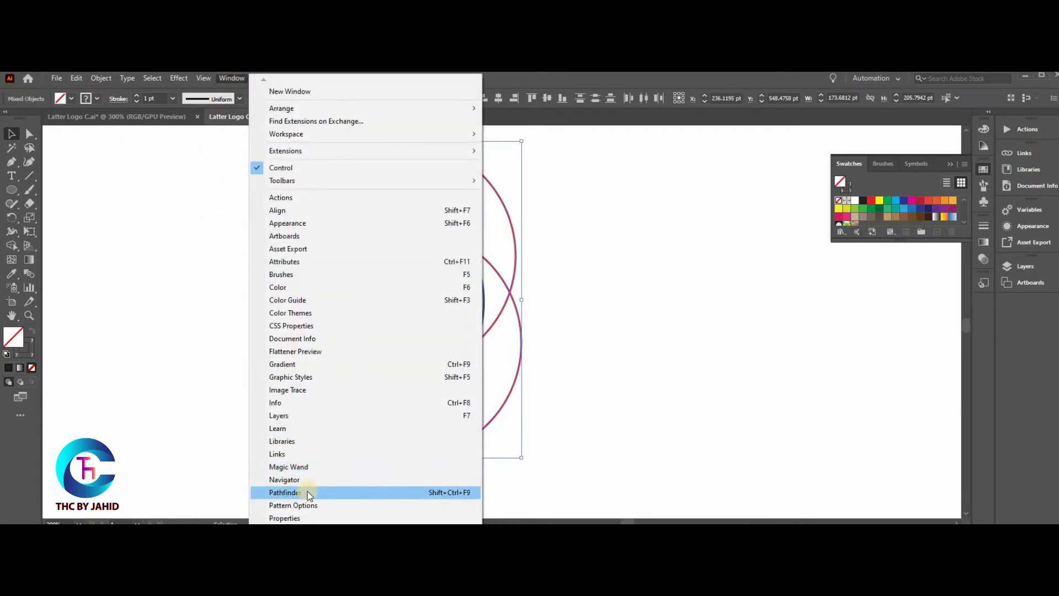
left_click(339, 492)
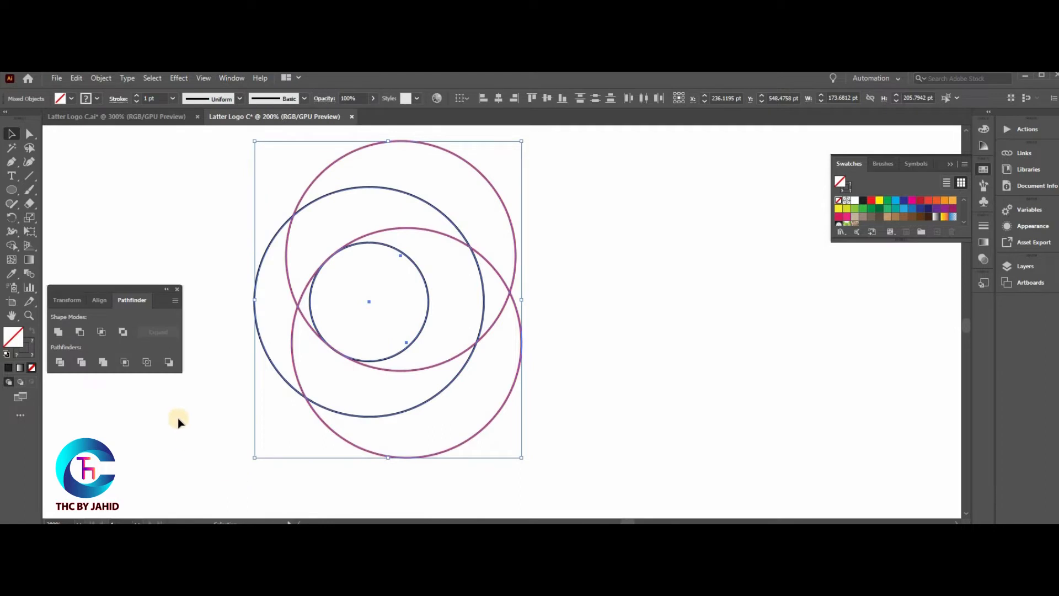
left_click(58, 363)
right_click(476, 279)
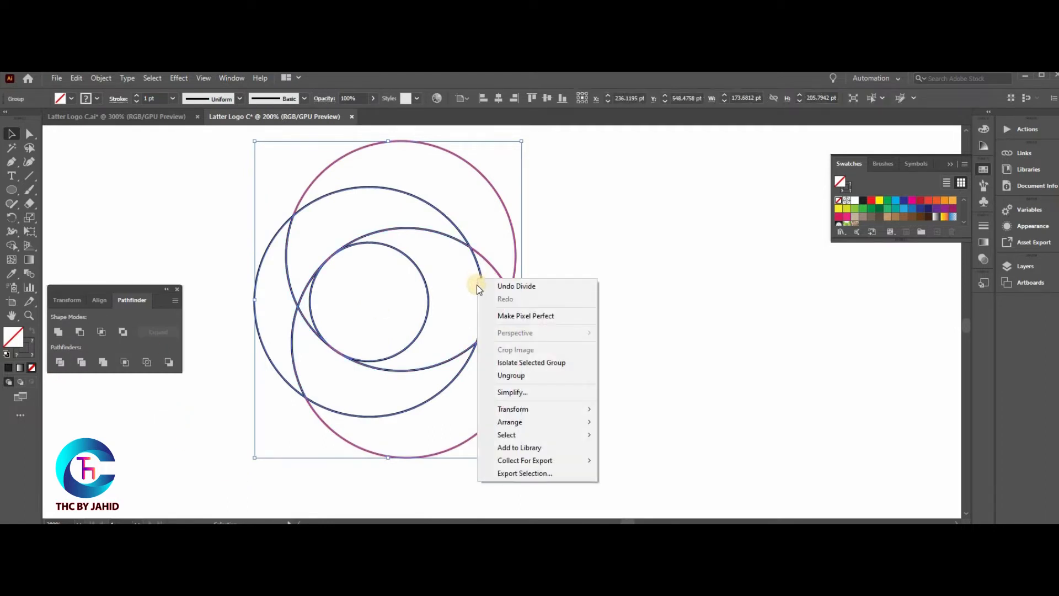
left_click(530, 375)
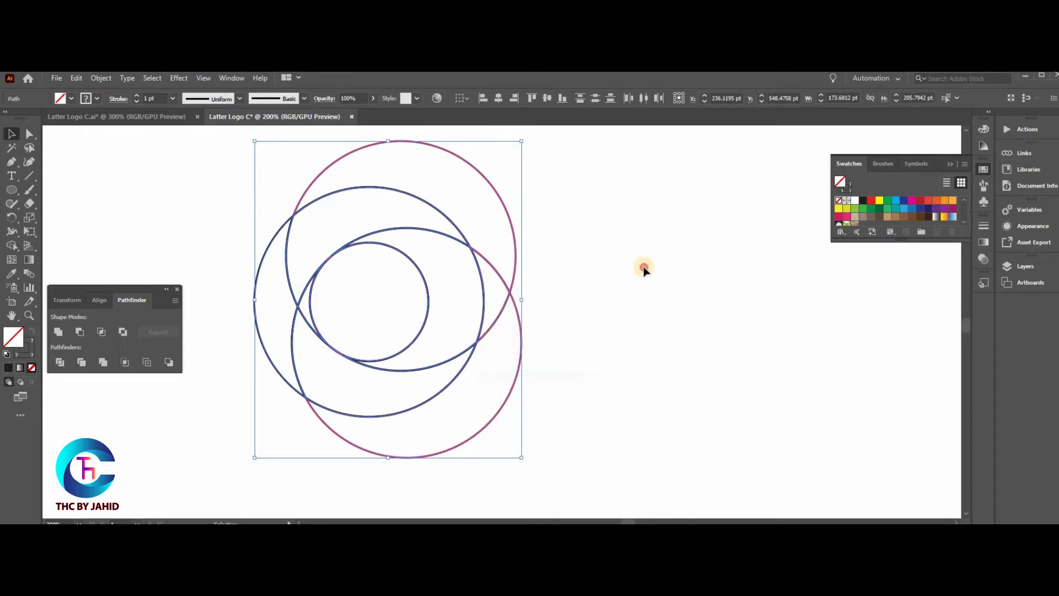
Delete the leftover red-outlined pieces lying outside the large black circle.
left_click(643, 268)
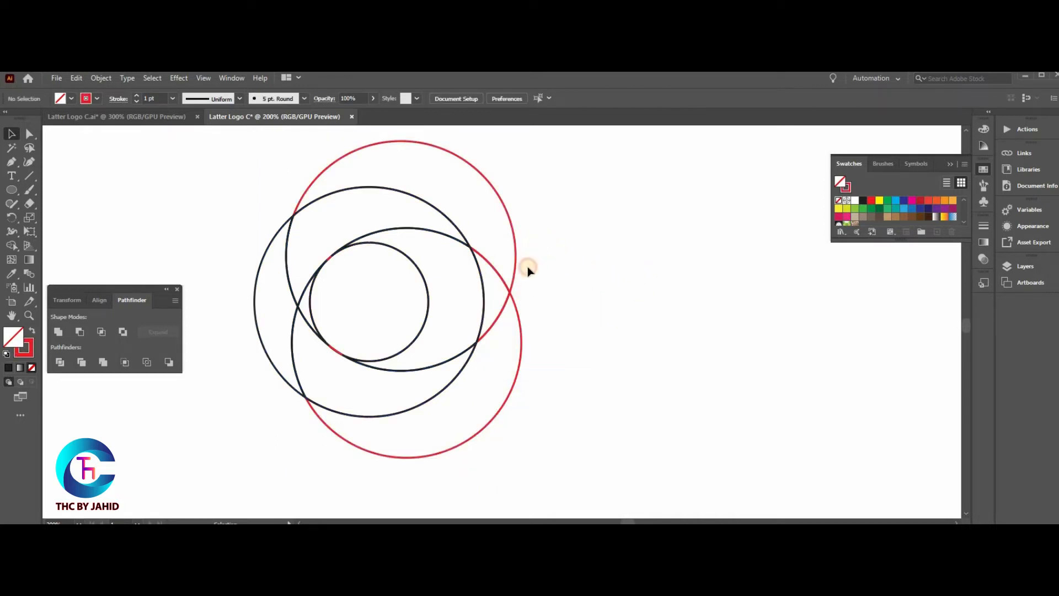
left_click(497, 326)
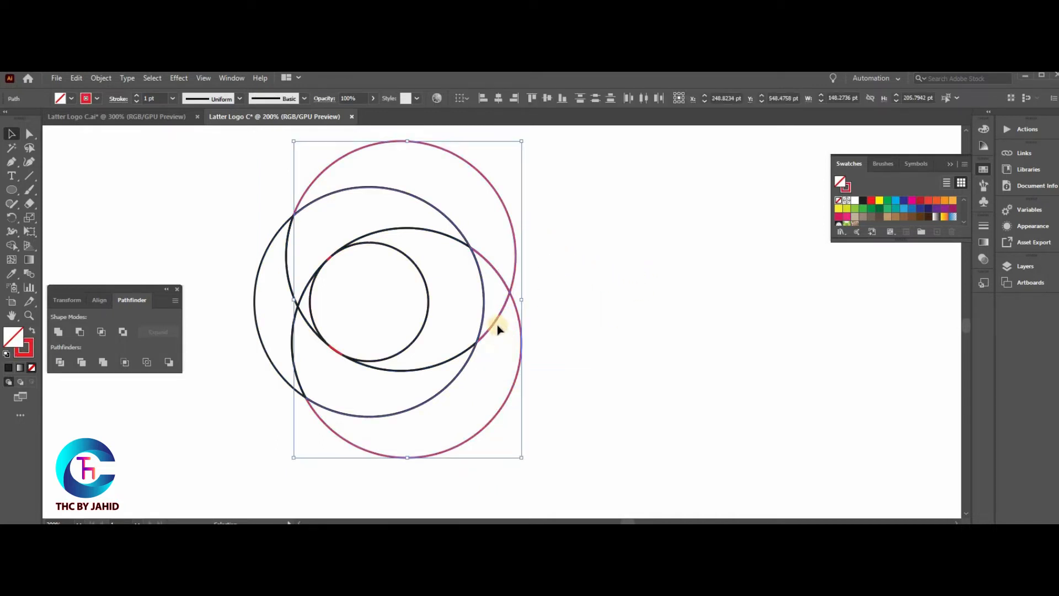
key("Delete")
Unite the ring's lower piece with the thin sliver along the inner circle's left edge.
left_click(310, 324)
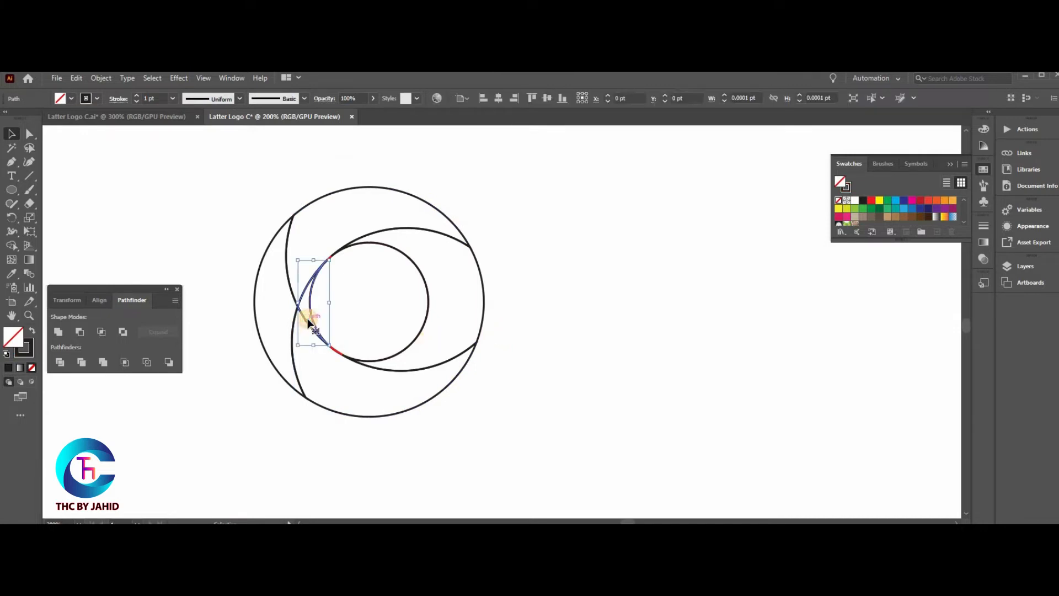
left_click(427, 369, "shift")
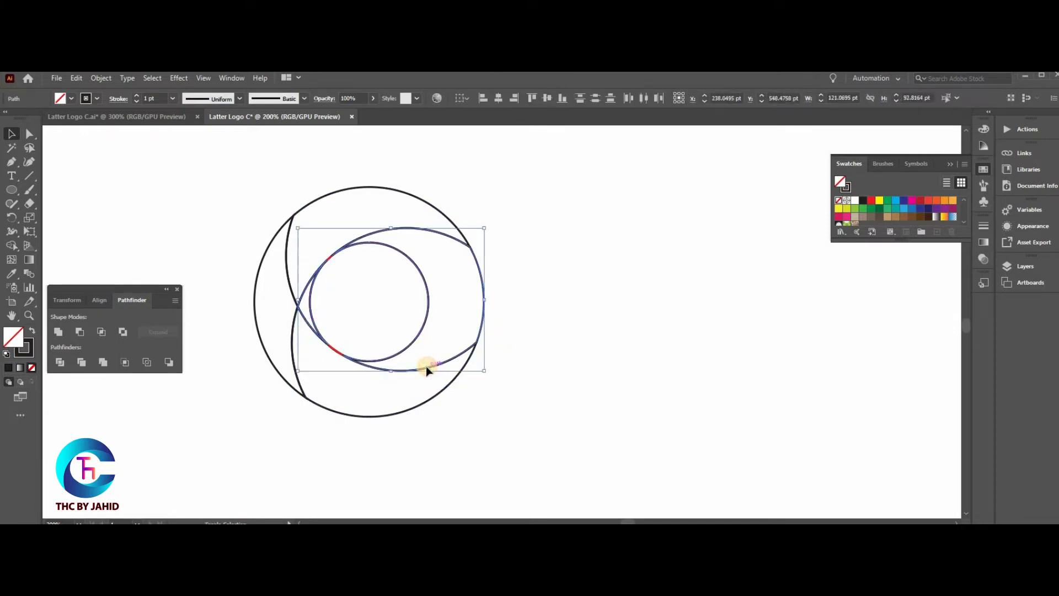
left_click(478, 373)
left_click(322, 403)
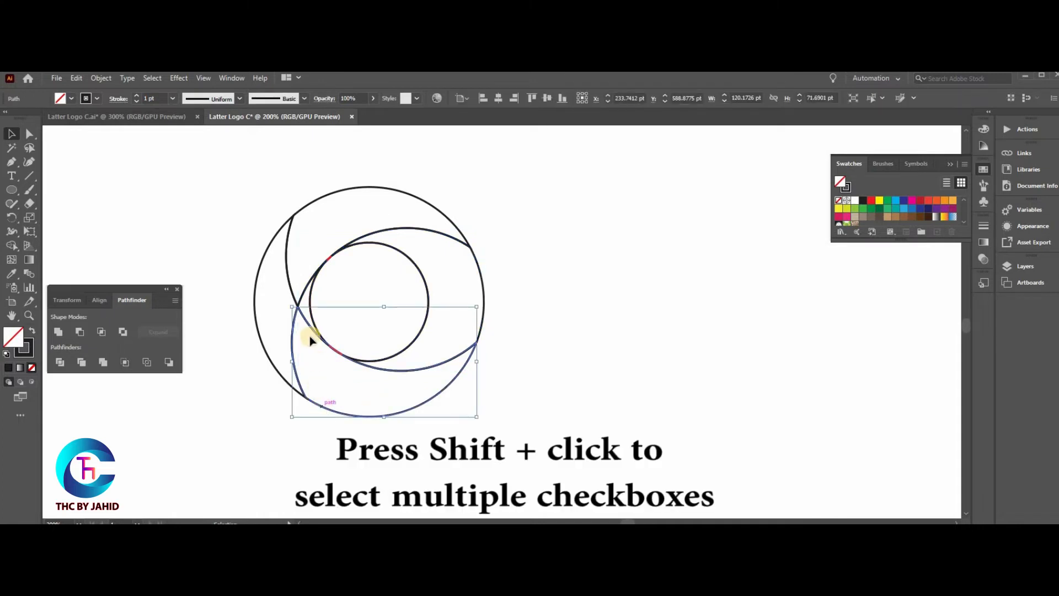
left_click(305, 292, "shift")
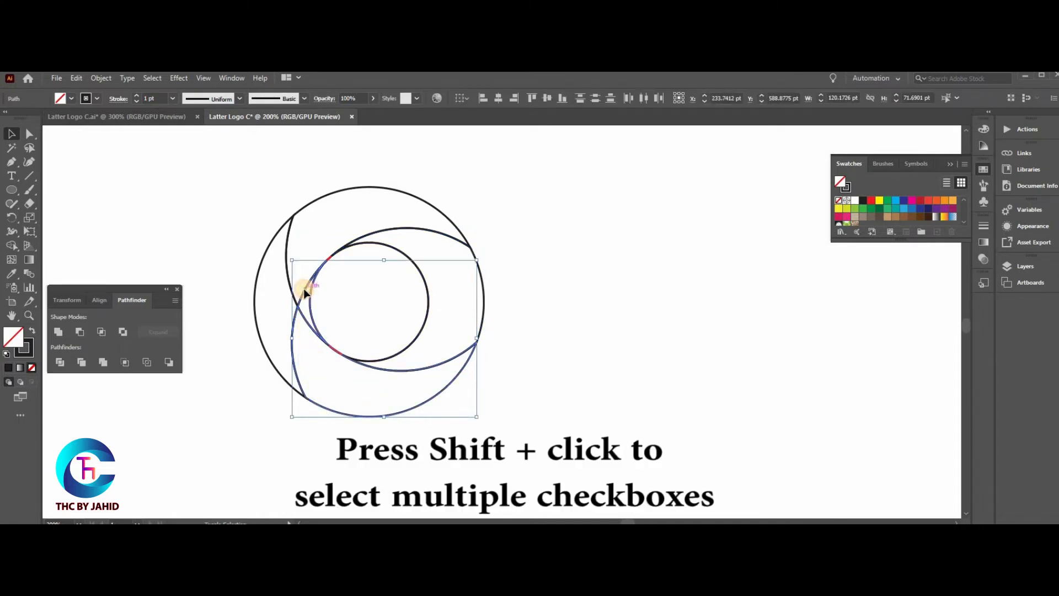
left_click(58, 333)
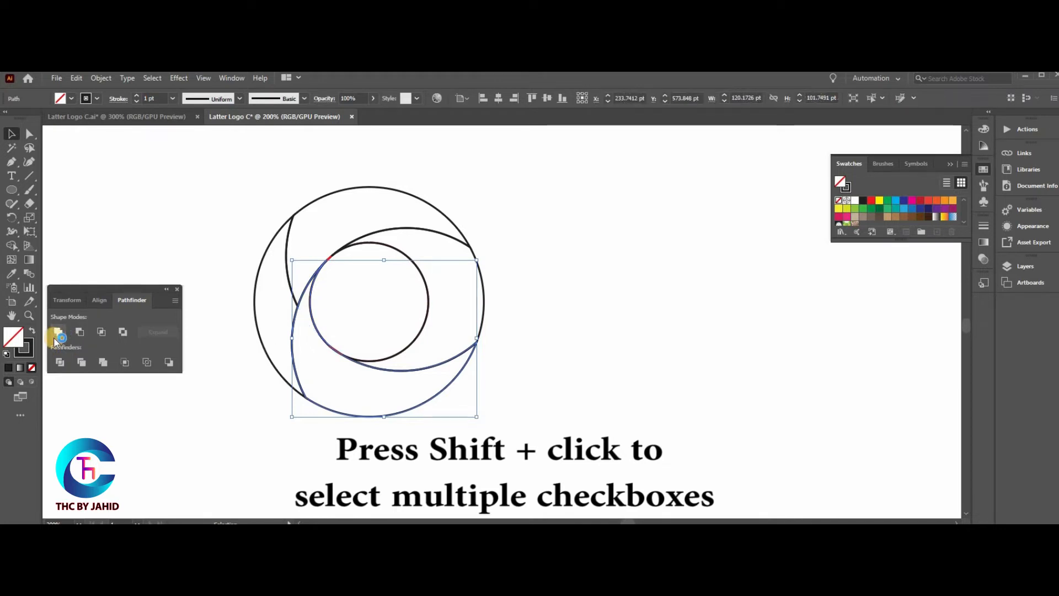
left_click(663, 265)
Unite the ring's upper and left pieces into one crescent and fill it with light blue.
left_click_drag(236, 193, 298, 242)
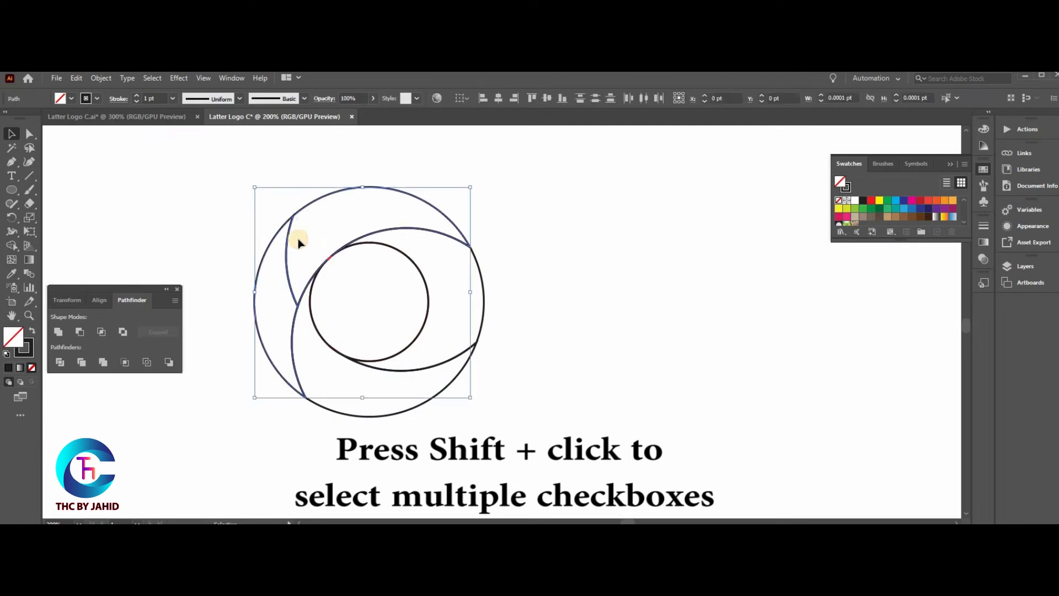
left_click(58, 333)
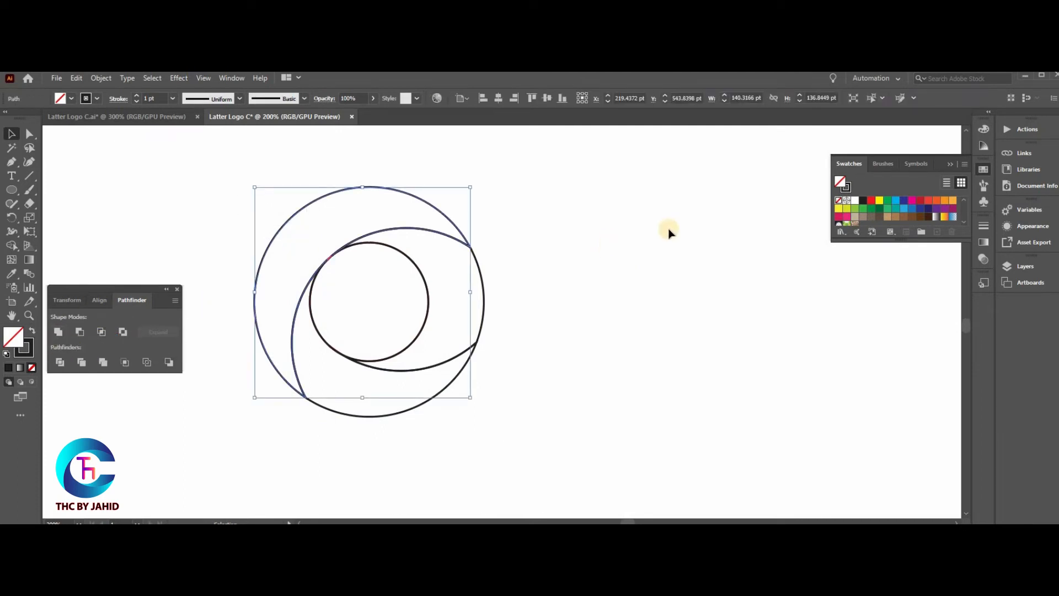
left_click(897, 202)
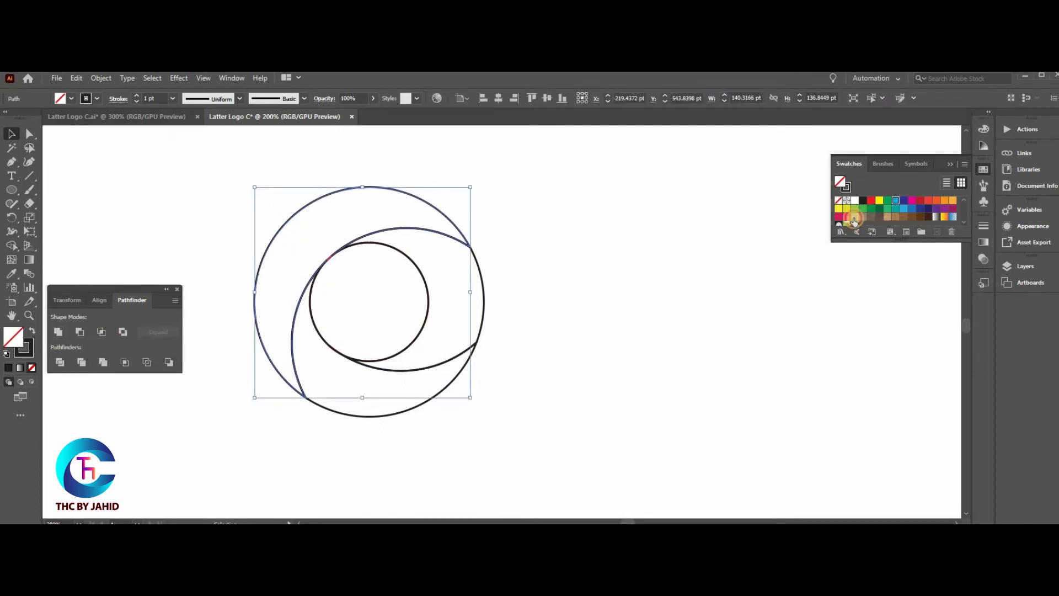
left_click(541, 279)
Fill the ring's lower crescent with red.
left_click(463, 359)
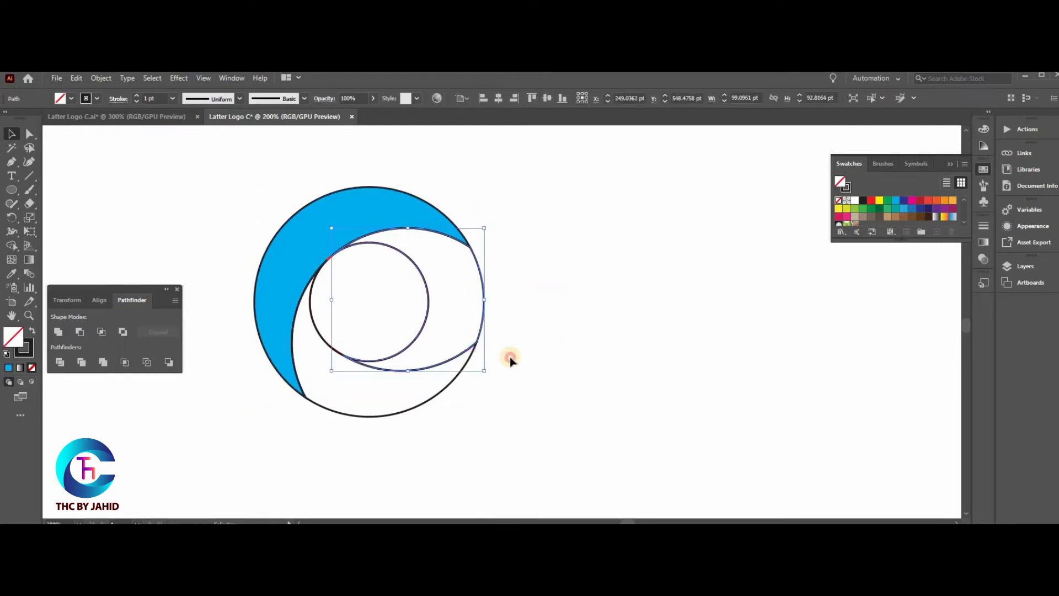
left_click(459, 382)
left_click(457, 380)
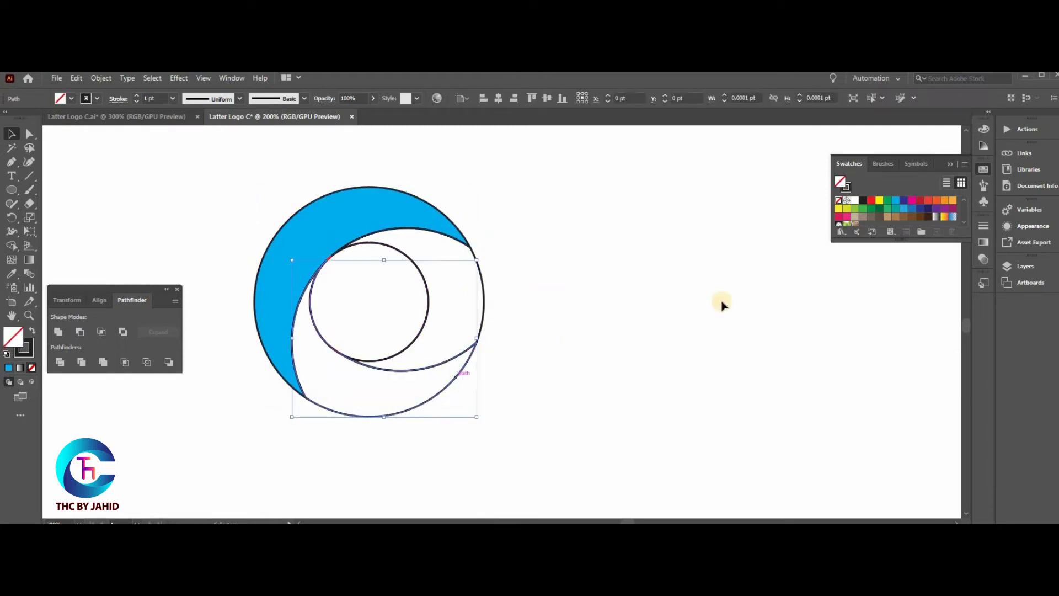
left_click(871, 200)
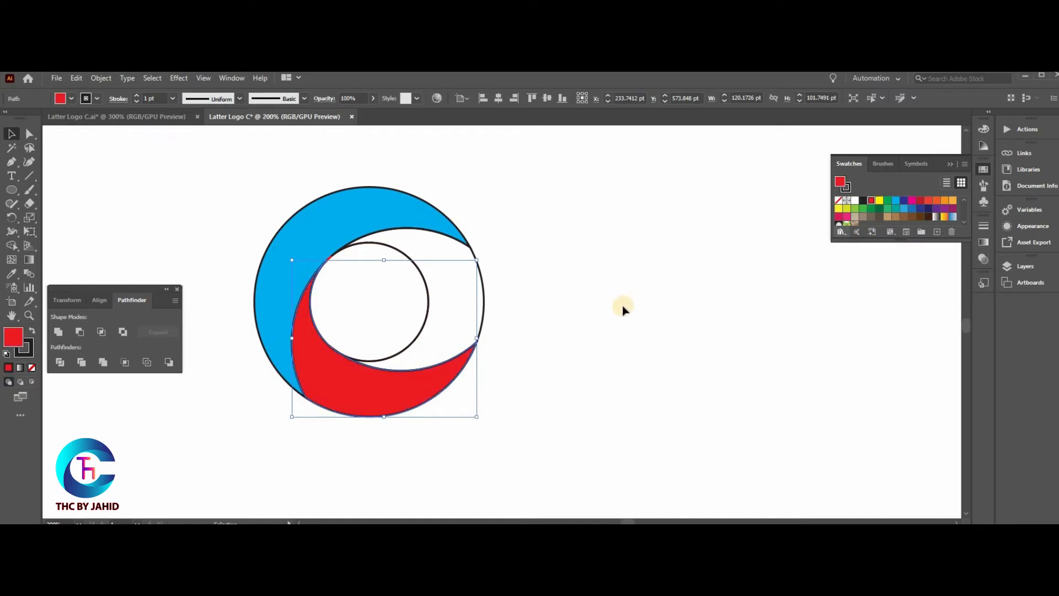
left_click(546, 320)
left_click(424, 331)
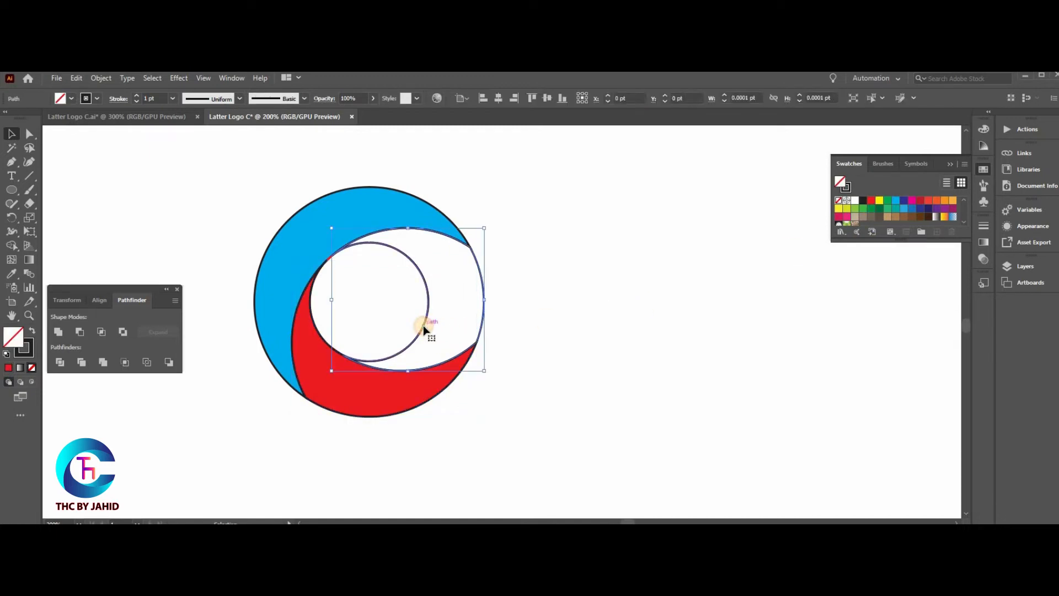
left_click(621, 266)
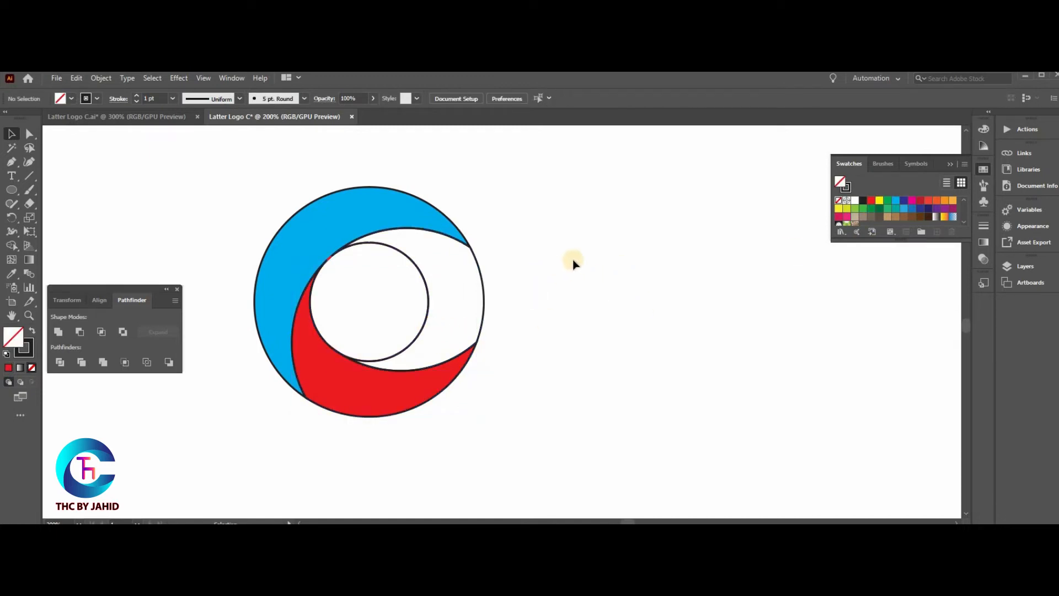
Show the rulers and place a horizontal guide through the vertical centre of the ring.
left_click_drag(518, 206, 257, 411)
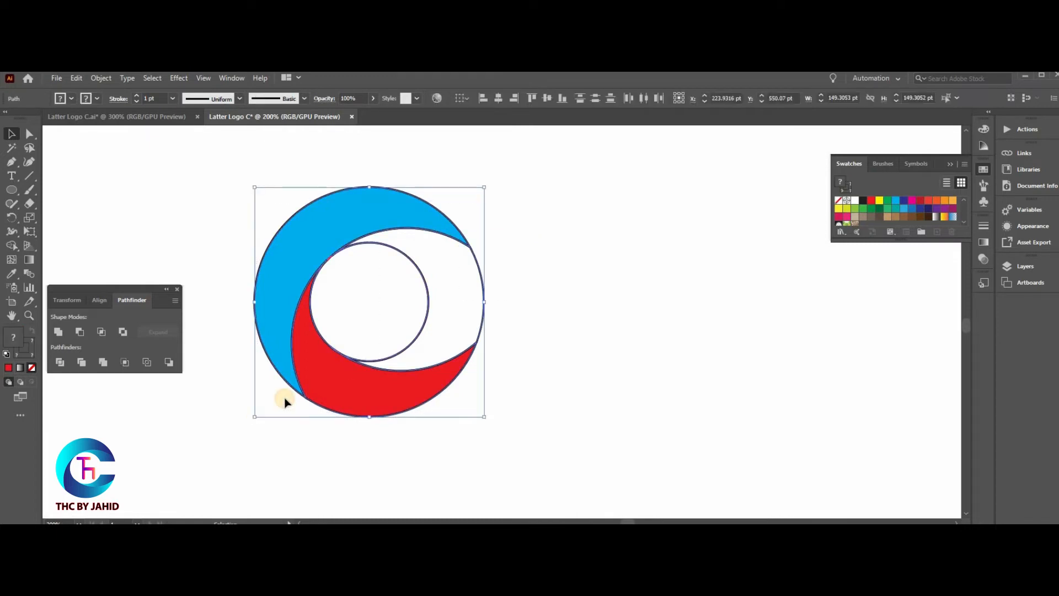
key("ctrl+r")
key("a")
key("ctrl+r")
key("v")
left_click_drag(358, 132, 258, 302)
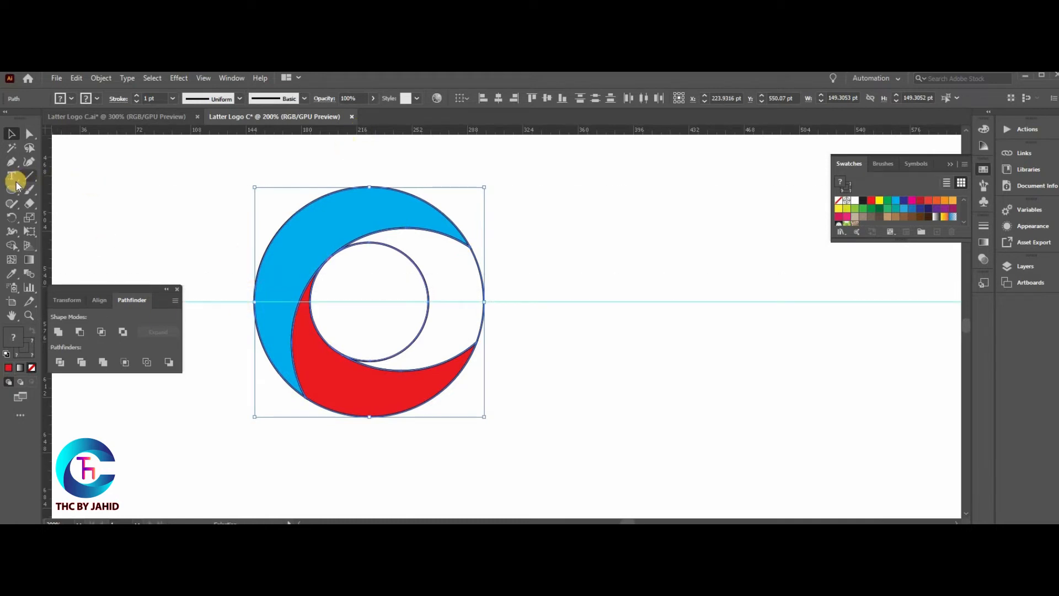
Draw an unfilled rectangle about 36 by 75 pt at the ring's lower-right part and rotate it 90° so it lies centred on the guide.
left_click_drag(18, 192, 55, 191)
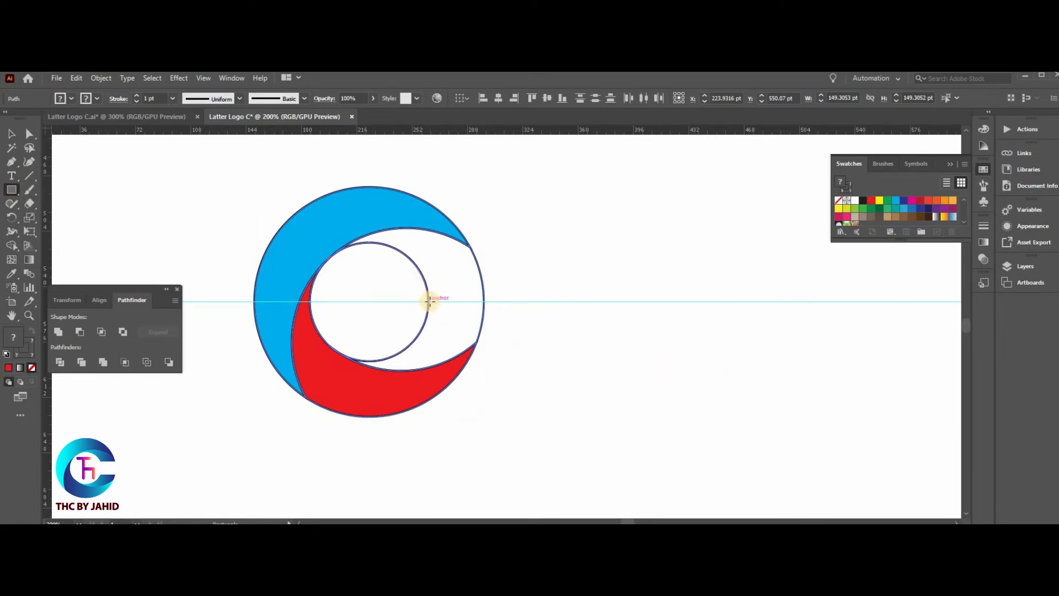
left_click_drag(429, 301, 484, 416)
left_click(11, 133)
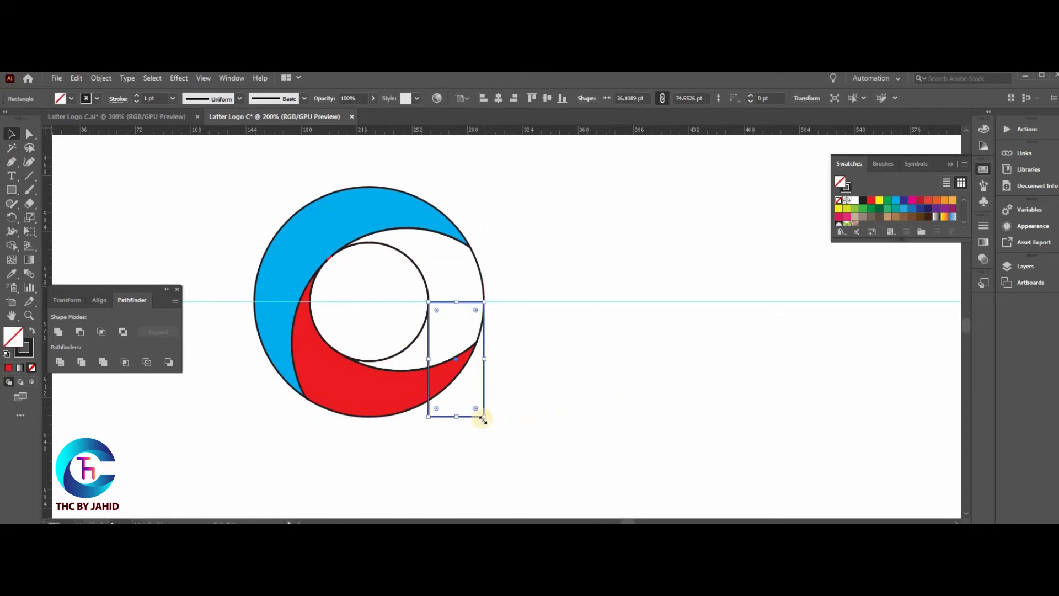
left_click_drag(488, 420, 482, 278)
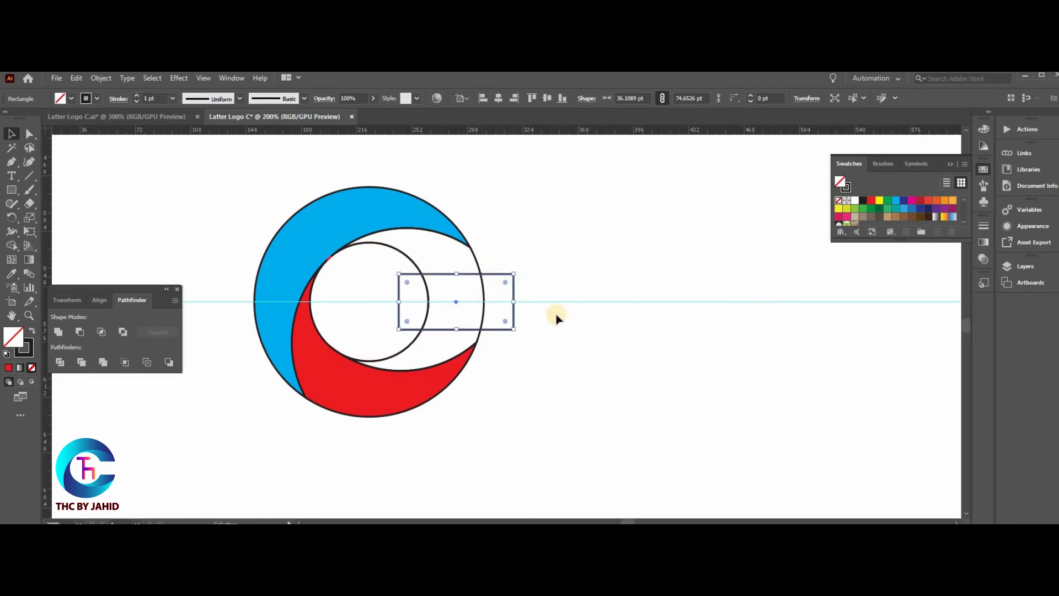
Narrow the horizontal rectangle evenly about its centre to about 31 pt thick and delete the guide.
left_click_drag(459, 331, 461, 326)
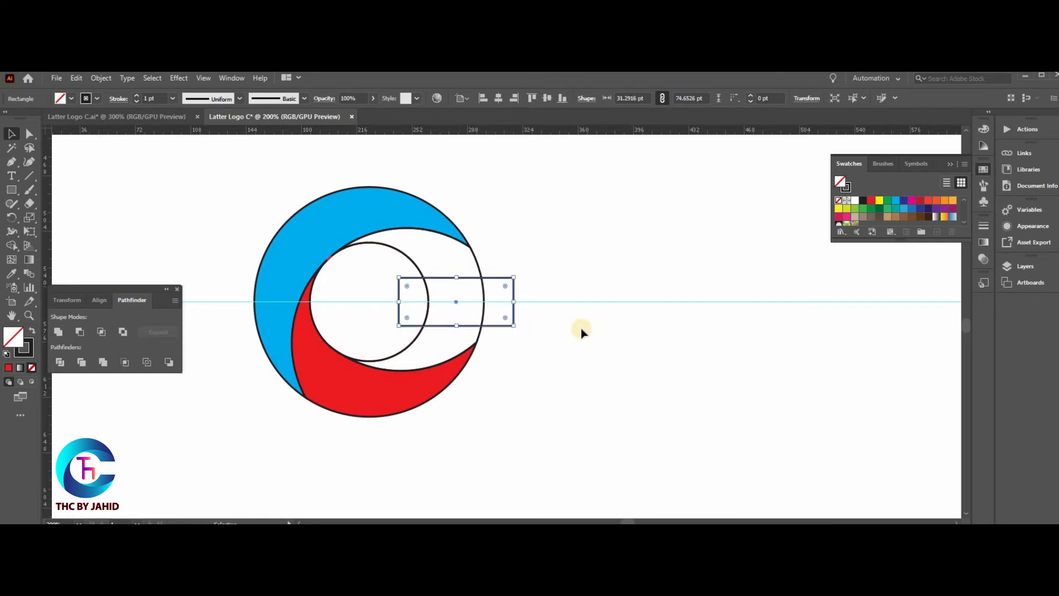
left_click(580, 328)
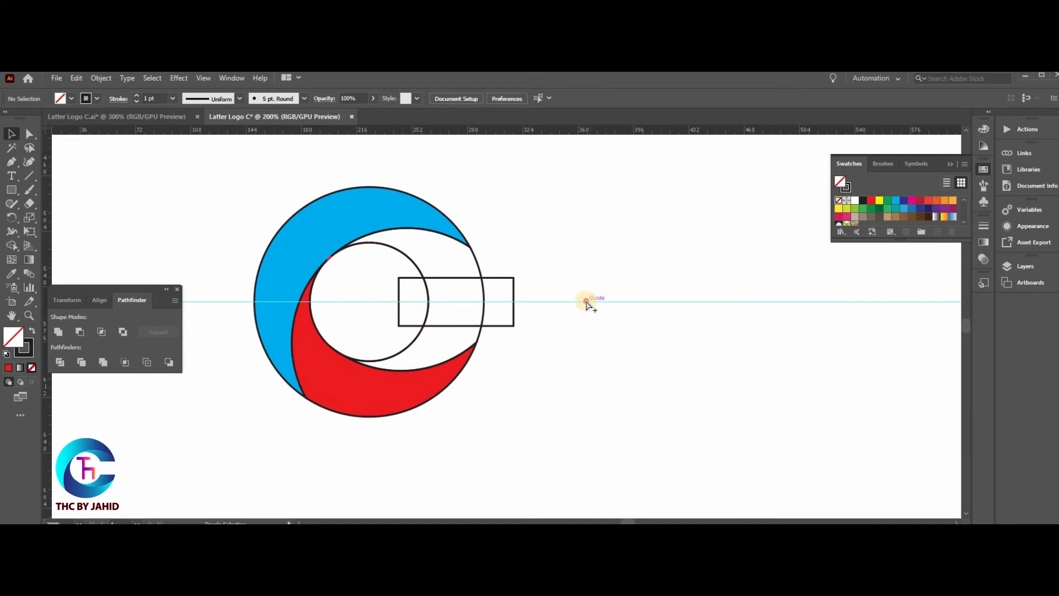
left_click(586, 301)
key("Delete")
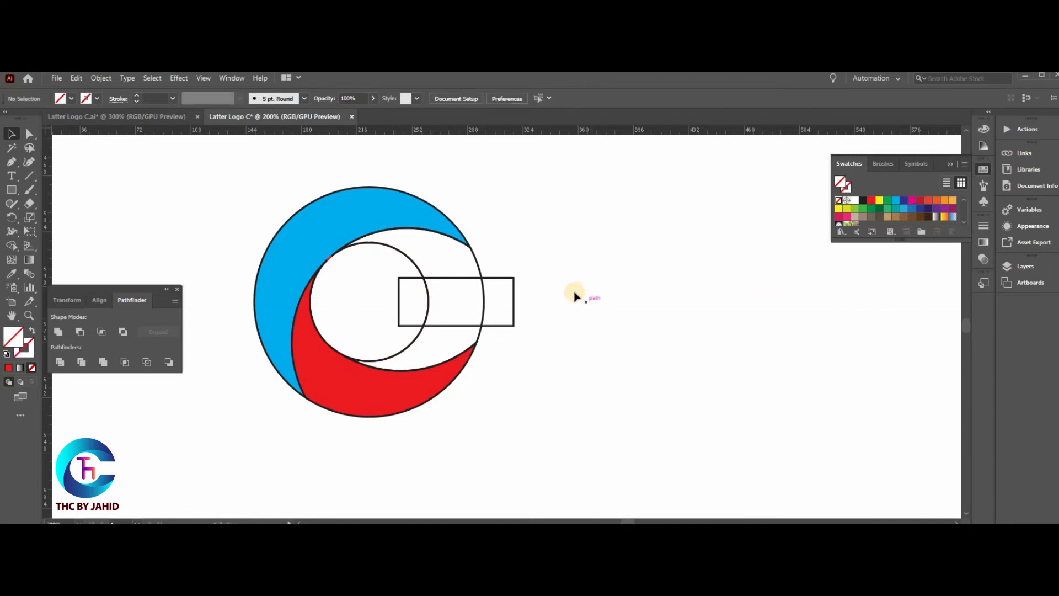
Divide the whole ring and the rectangle with the Pathfinder and ungroup the pieces.
left_click_drag(537, 291, 411, 303)
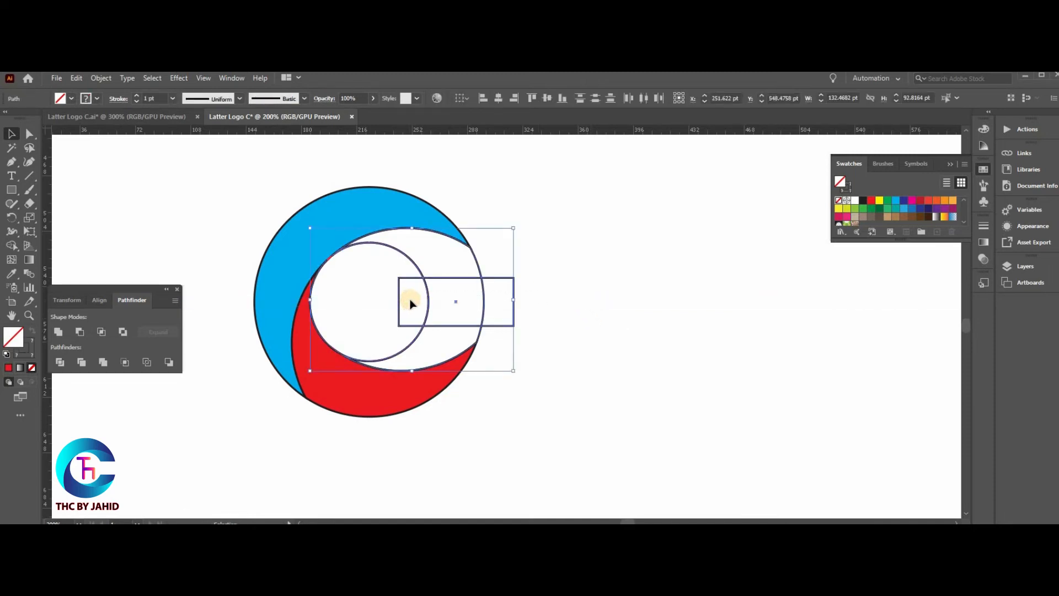
left_click_drag(575, 218, 375, 365)
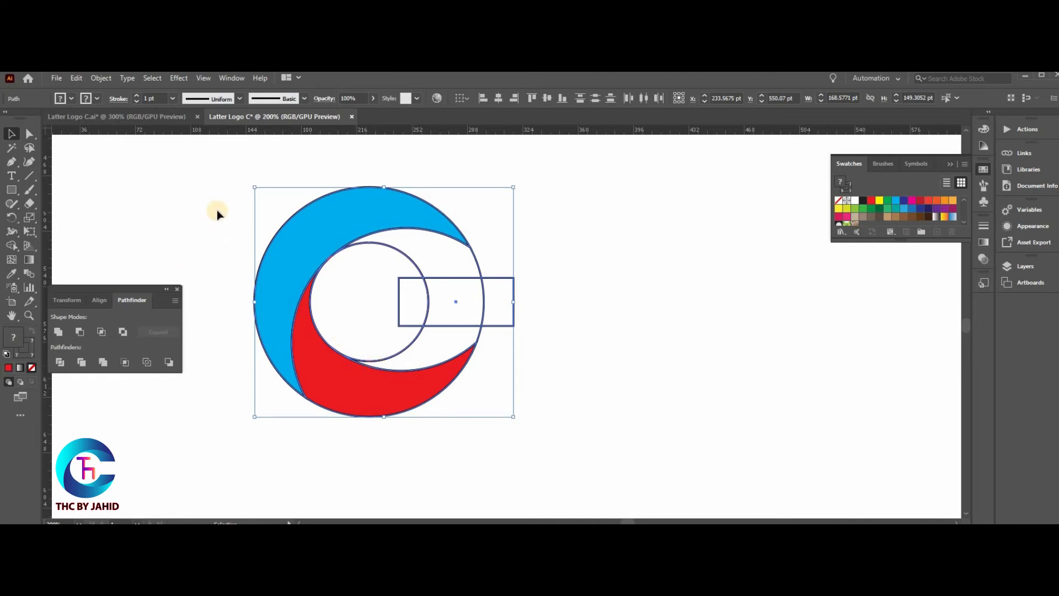
left_click(55, 365)
right_click(478, 276)
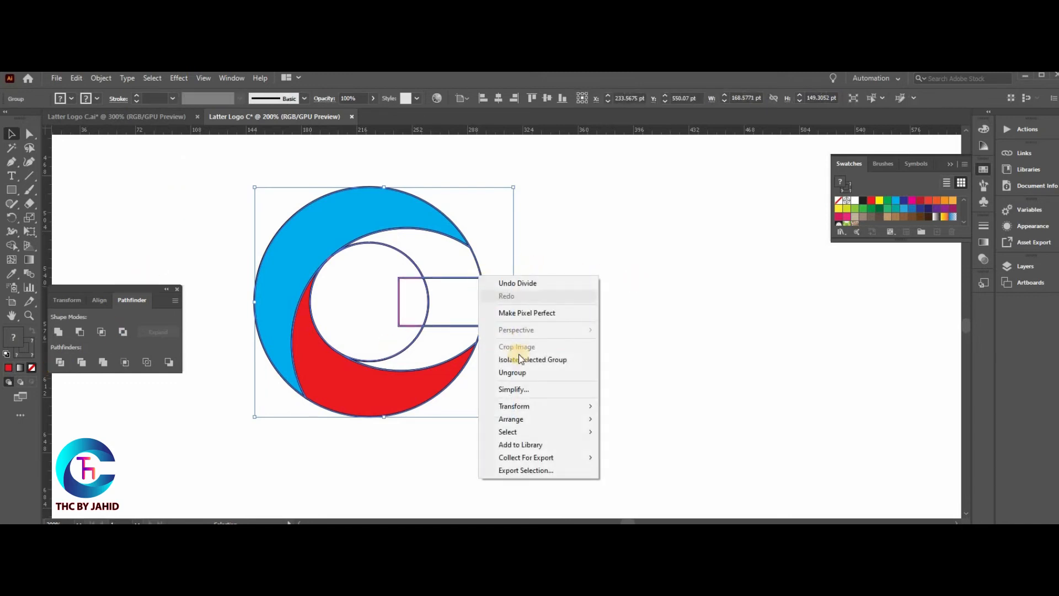
left_click(519, 371)
left_click(508, 332)
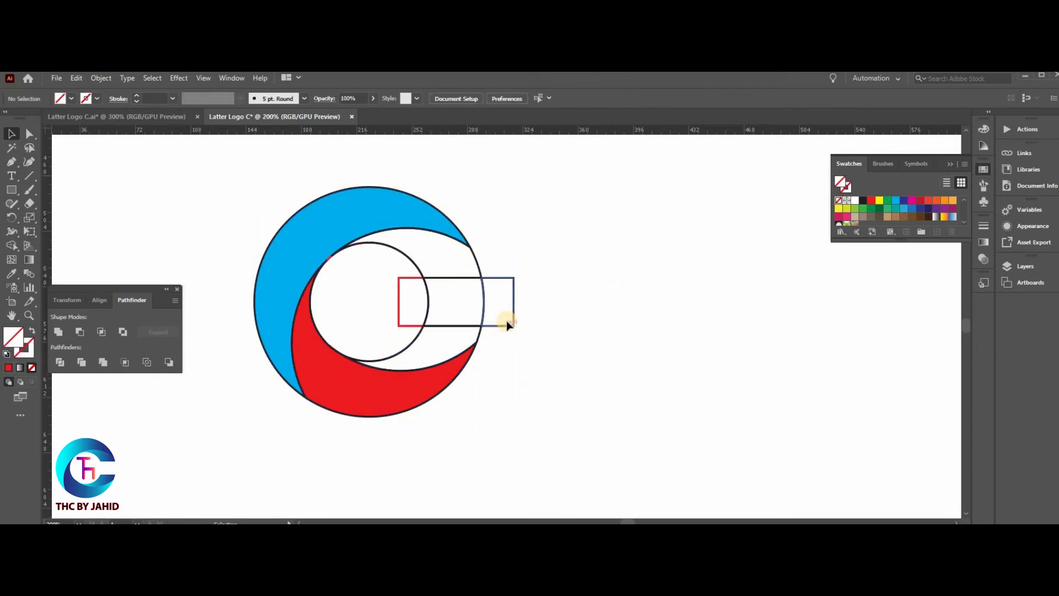
Delete the rectangle's outer end, the inner circle pieces and the middle section to open the C's gap.
left_click(511, 316)
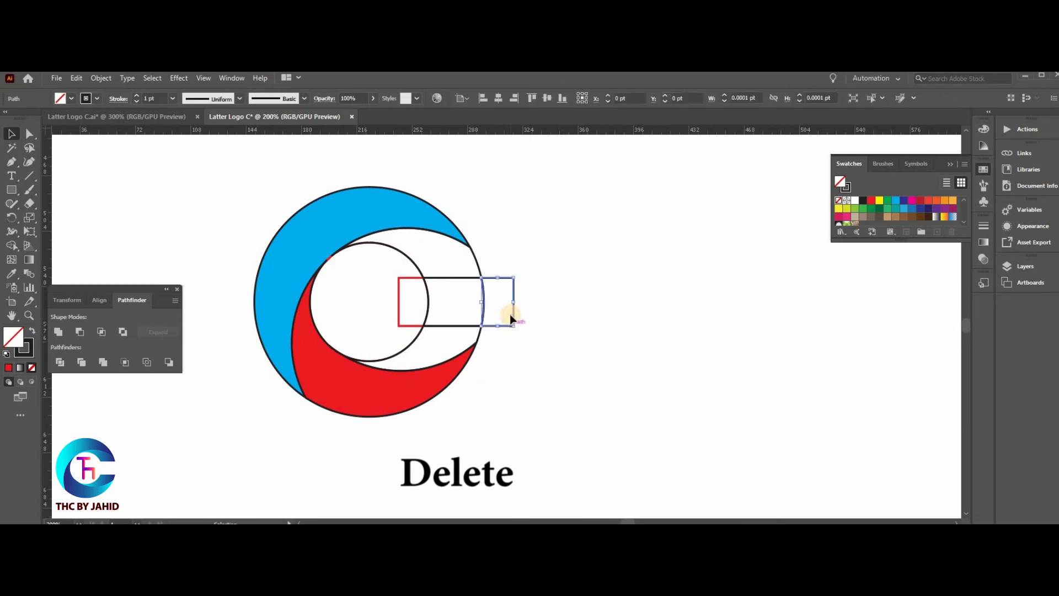
key("Delete")
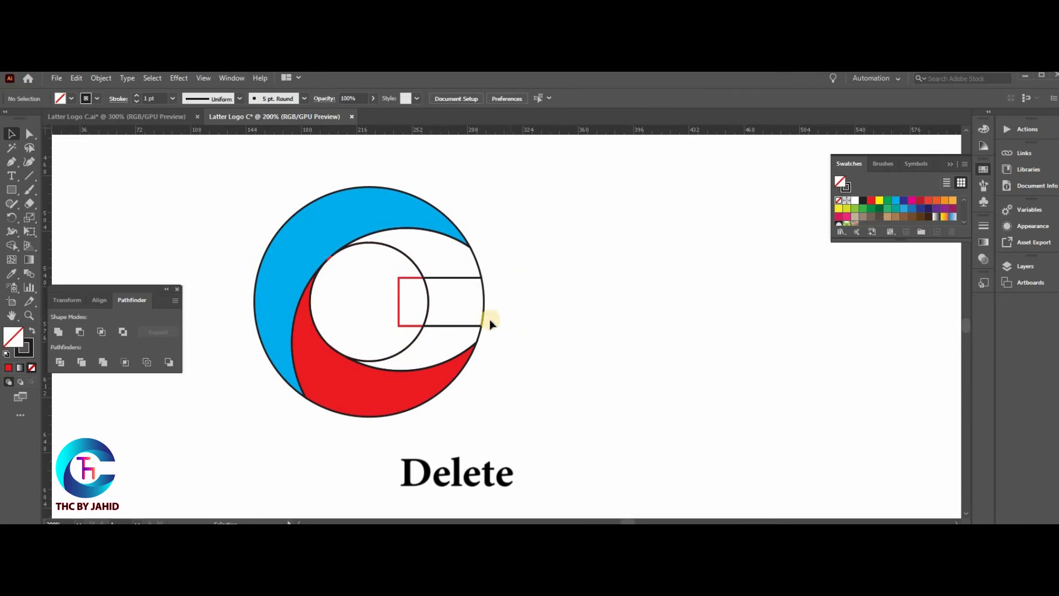
left_click(402, 328)
key("Delete")
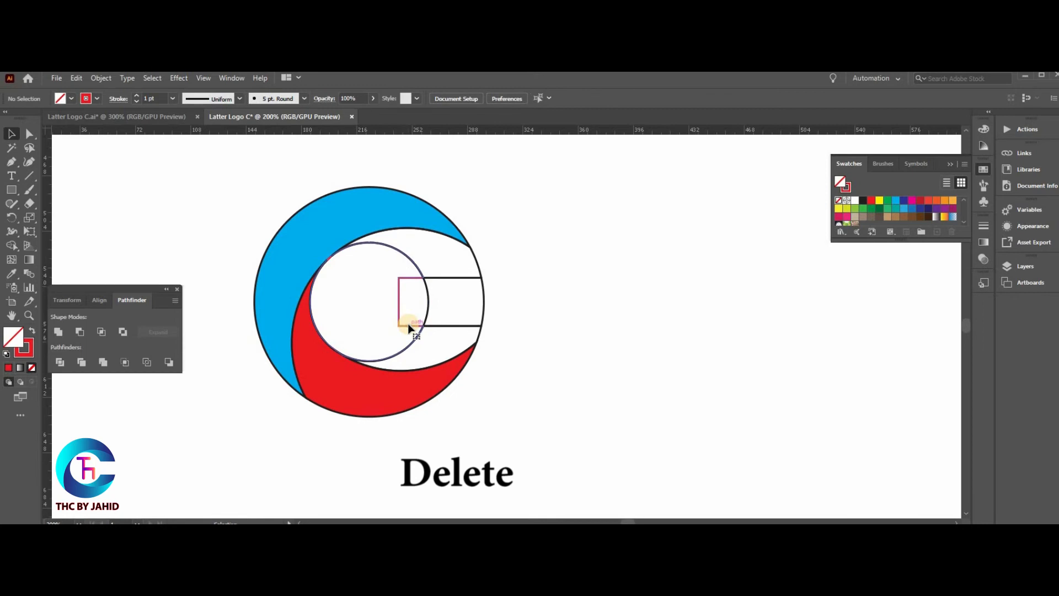
left_click(409, 328)
key("Delete")
left_click(426, 302)
key("Delete")
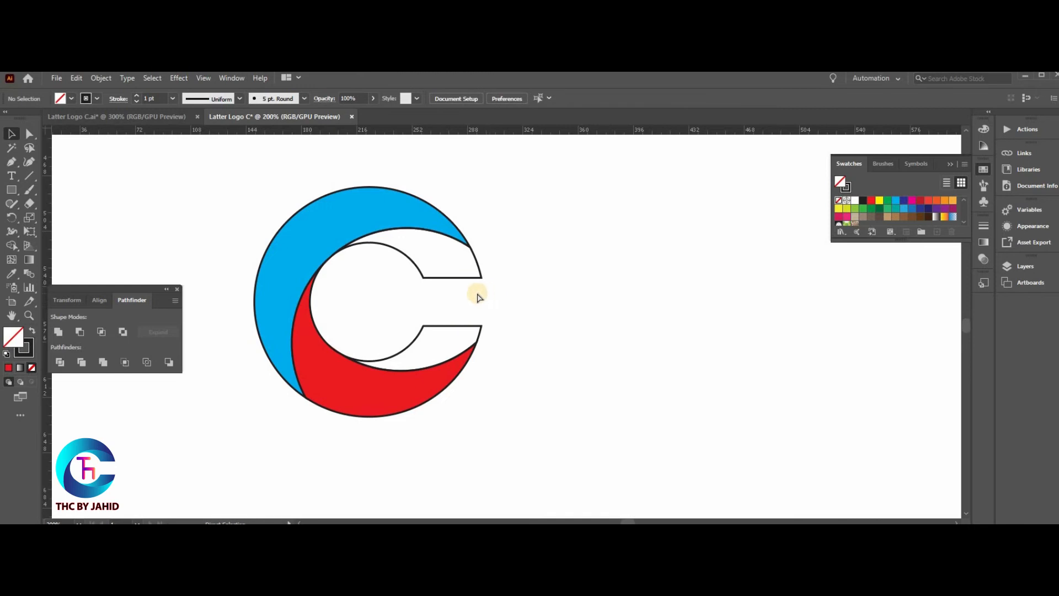
Fill the two unfilled end pieces above and below the C's opening with CMYK Red.
key("ctrl+y")
key("ctrl+y")
left_click(545, 290)
left_click(476, 278)
left_click(871, 201)
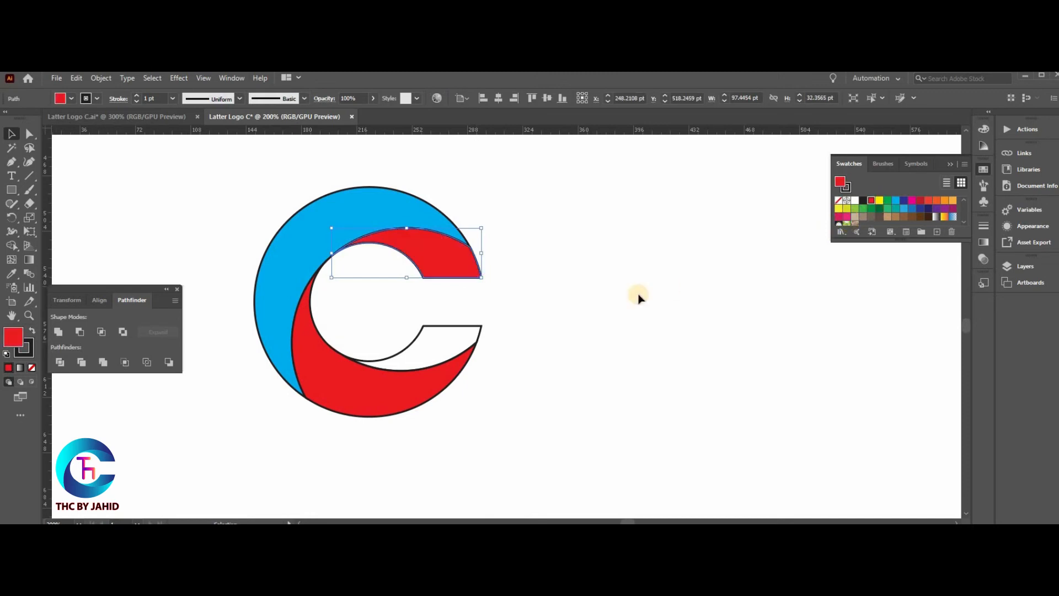
left_click(474, 350)
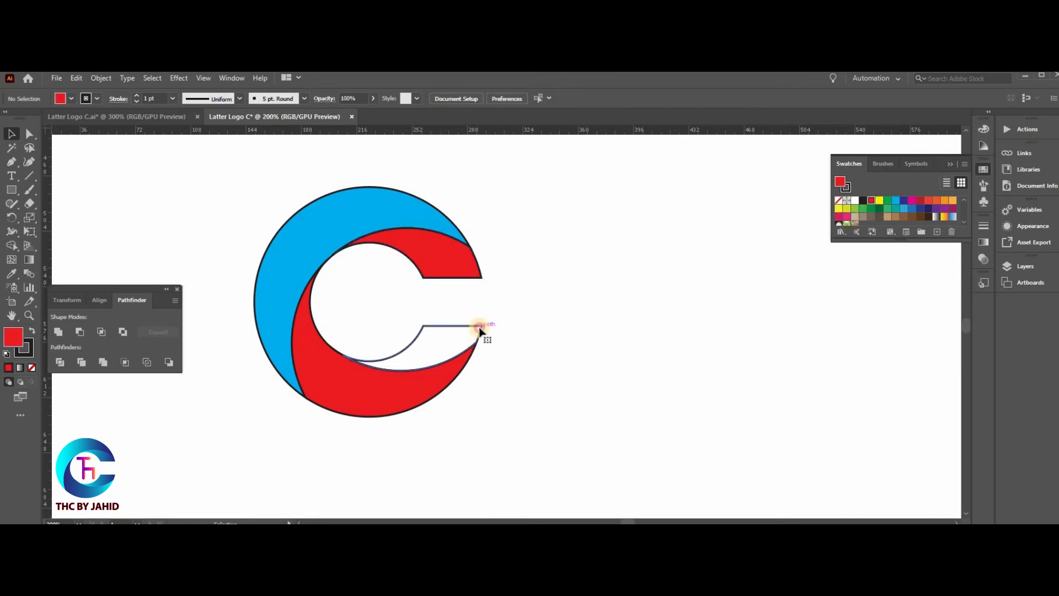
left_click(480, 330)
left_click(871, 202)
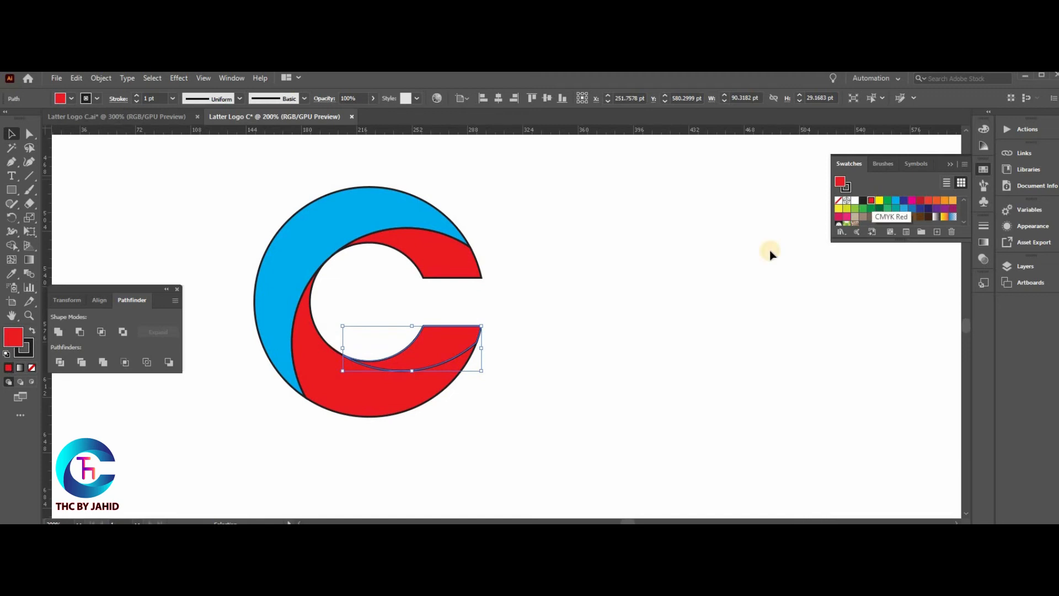
left_click(611, 316)
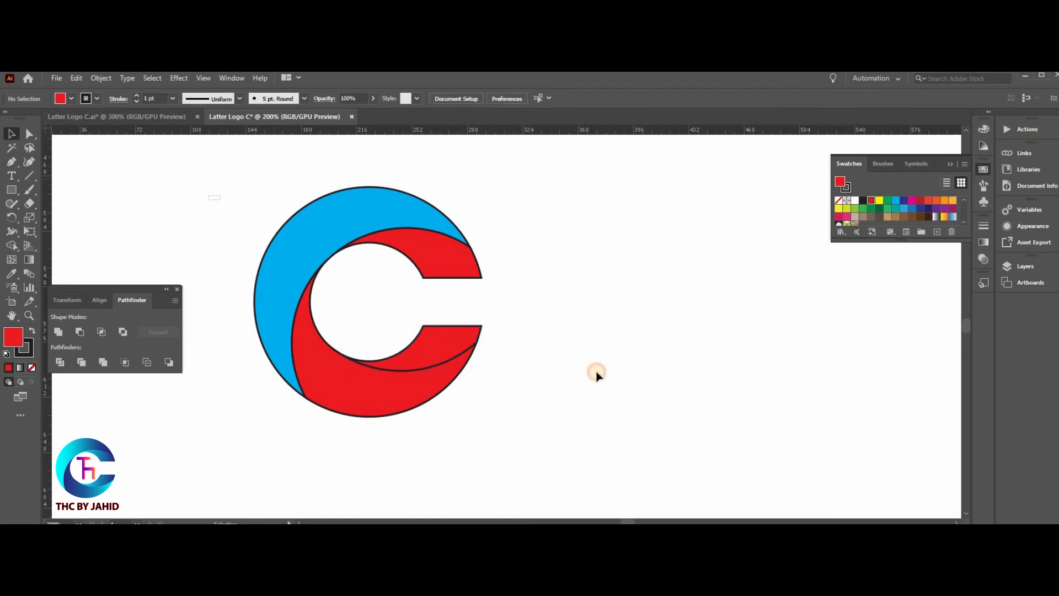
Move the whole C to the right to clear space on its left side.
left_click(386, 256)
left_click_drag(373, 228, 609, 256)
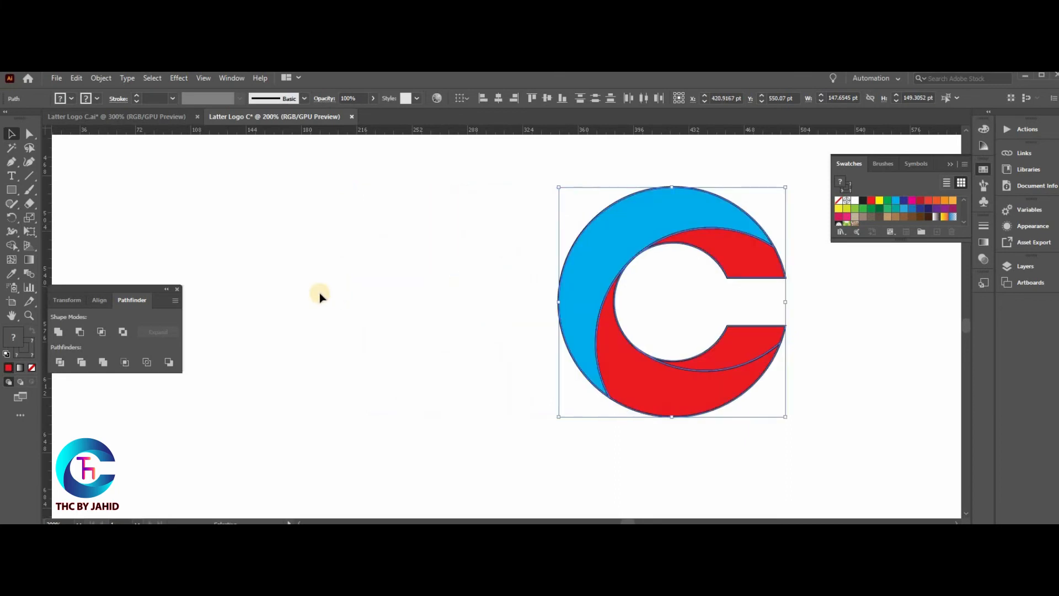
left_click(319, 292)
Copy the purple-pink-orange gradient rectangle from the Latter Logo C.ai document and paste it into the Latter Logo C document.
left_click(156, 116)
left_click_drag(285, 179, 120, 236)
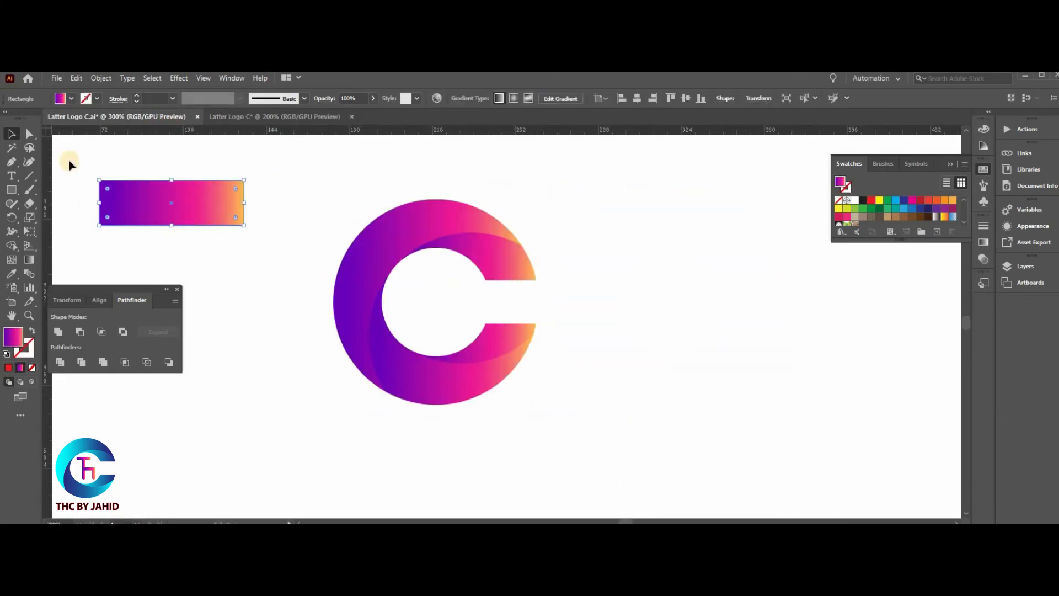
left_click(78, 79)
left_click(101, 134)
left_click(255, 117)
left_click(78, 79)
left_click(108, 147)
left_click(419, 360)
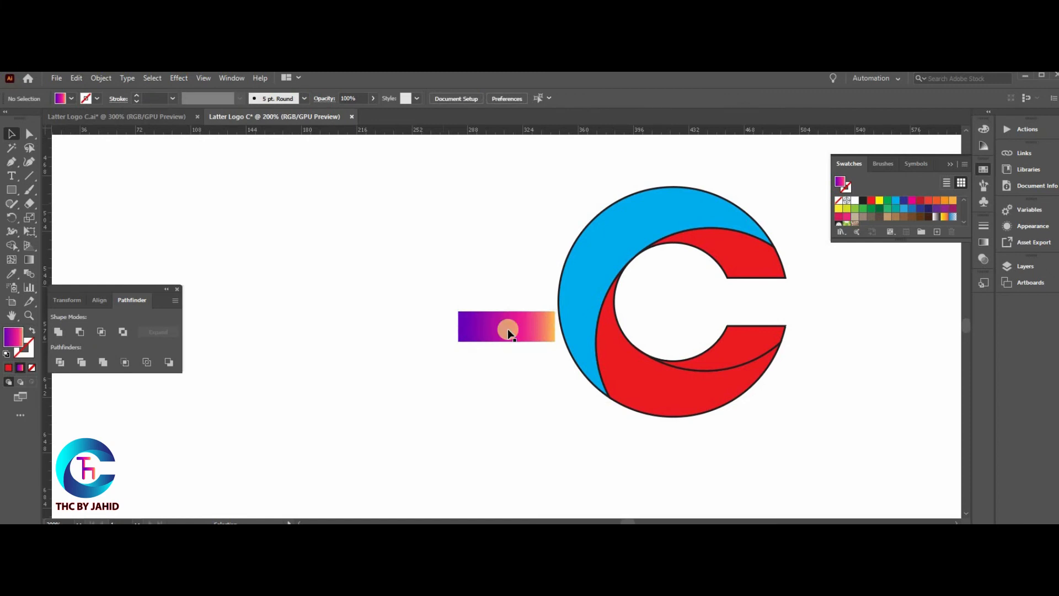
Place the gradient rectangle at the upper left of the artwork and move the whole C left beside it.
left_click_drag(506, 326, 270, 223)
left_click_drag(518, 192, 783, 417)
left_click_drag(693, 211, 481, 201)
left_click(696, 273)
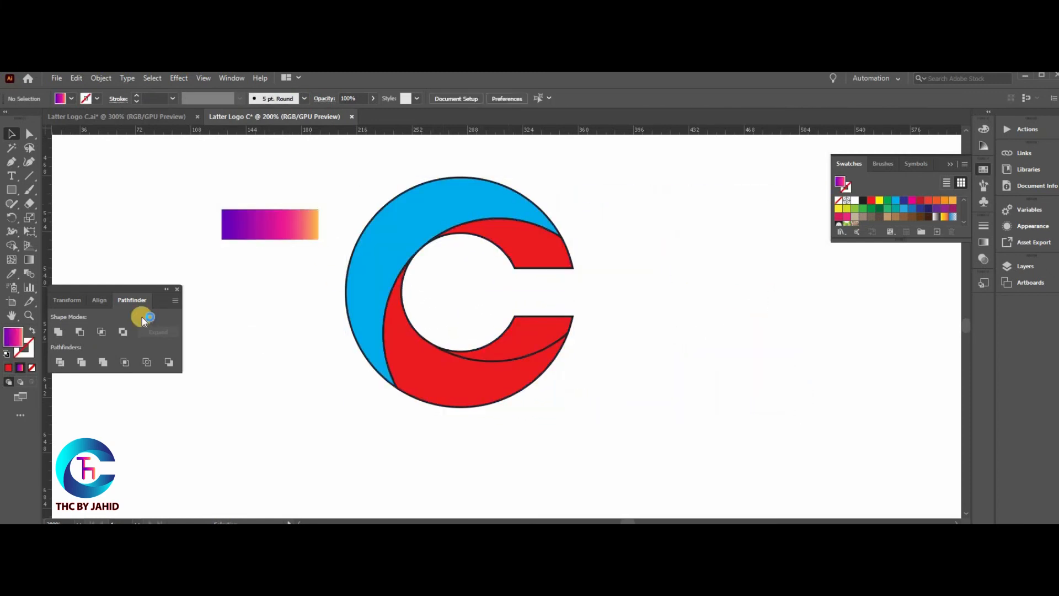
Apply the rectangle's gradient with the Eyedropper to the blue crescent and the red piece above the opening.
left_click(365, 259)
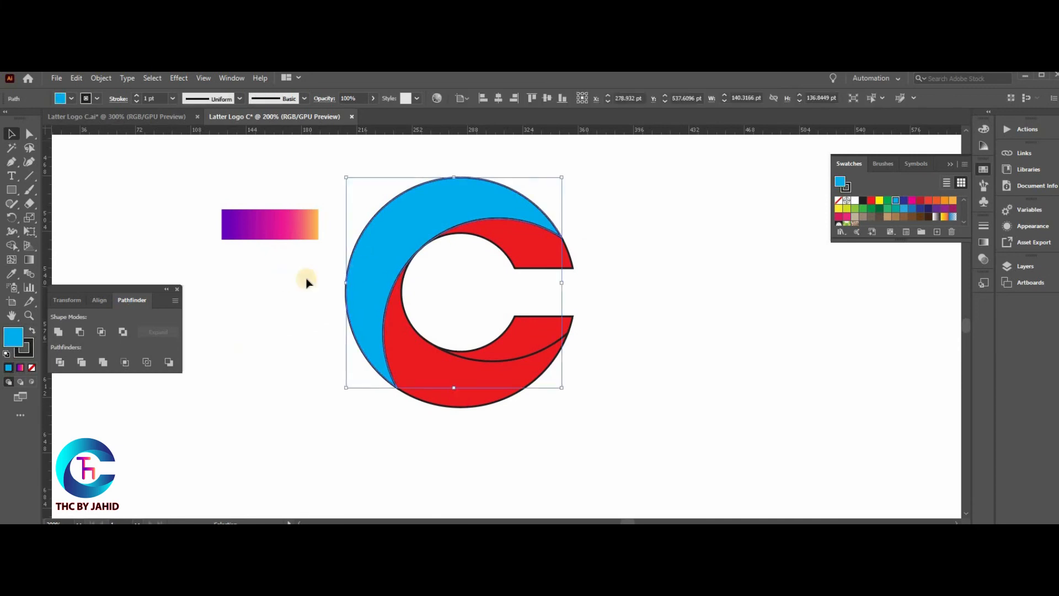
left_click(12, 276)
left_click(281, 227)
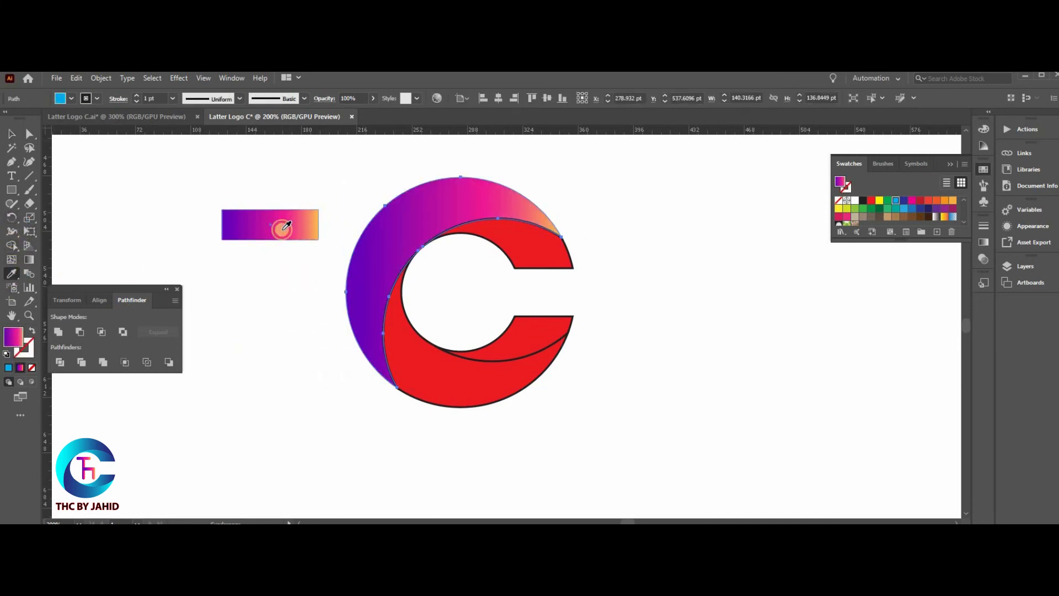
left_click(11, 133)
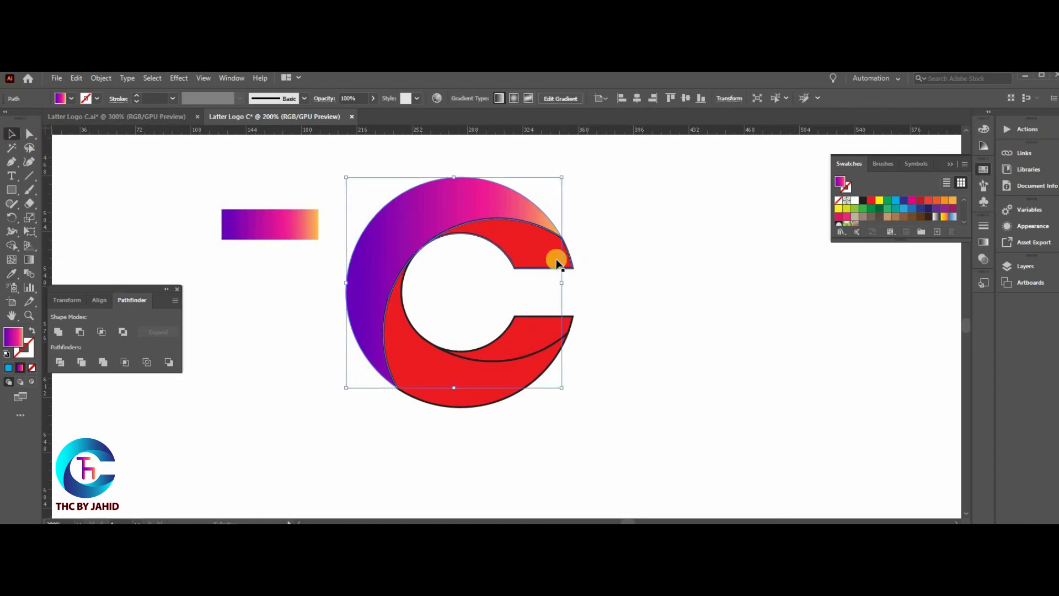
left_click(555, 262)
left_click(13, 276)
left_click(229, 225)
left_click(12, 134)
left_click(689, 283)
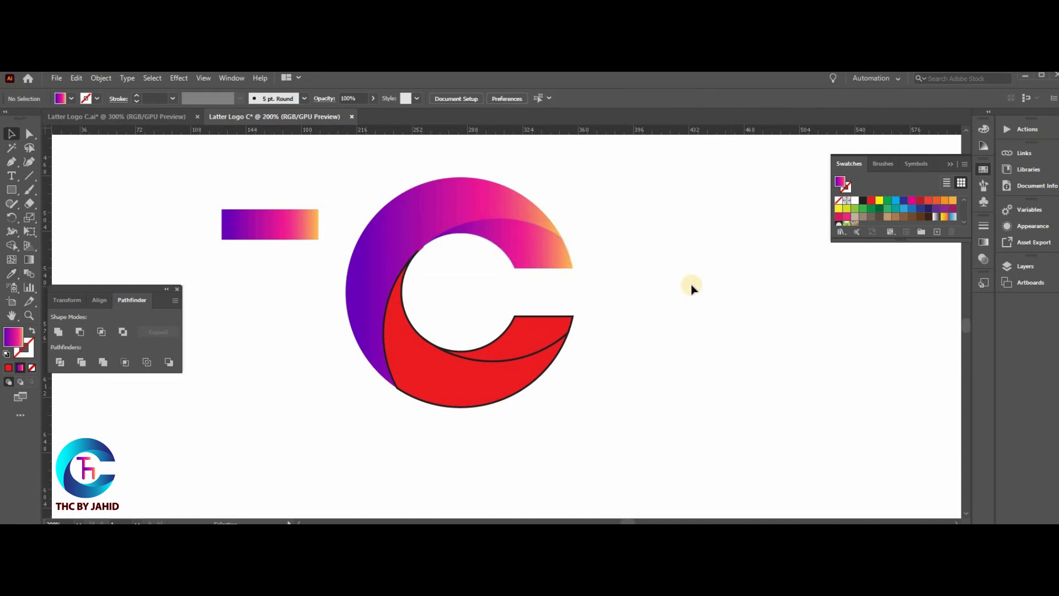
Apply the rectangle's gradient with the Eyedropper to the large lower red crescent and the red end piece below the opening.
left_click(489, 393)
left_click(12, 273)
left_click(230, 225)
left_click(11, 134)
left_click(548, 322)
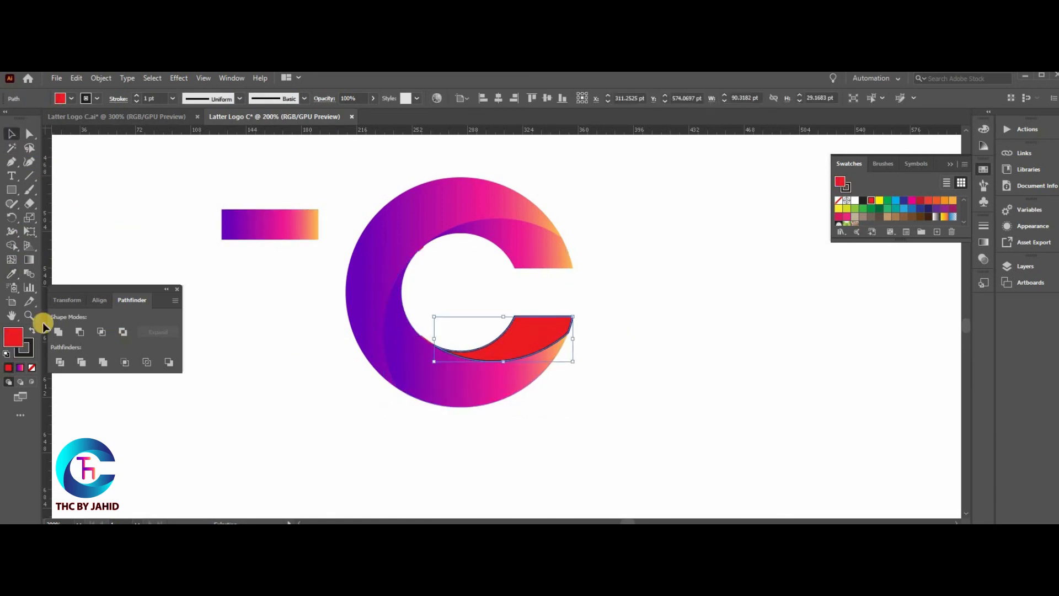
left_click(282, 226)
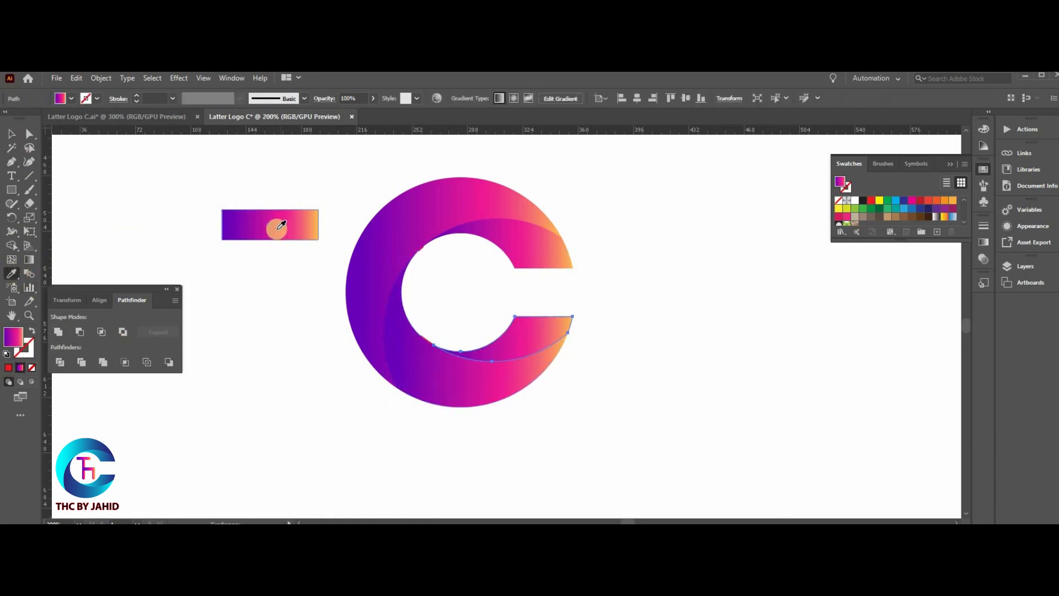
left_click(10, 134)
left_click(638, 285)
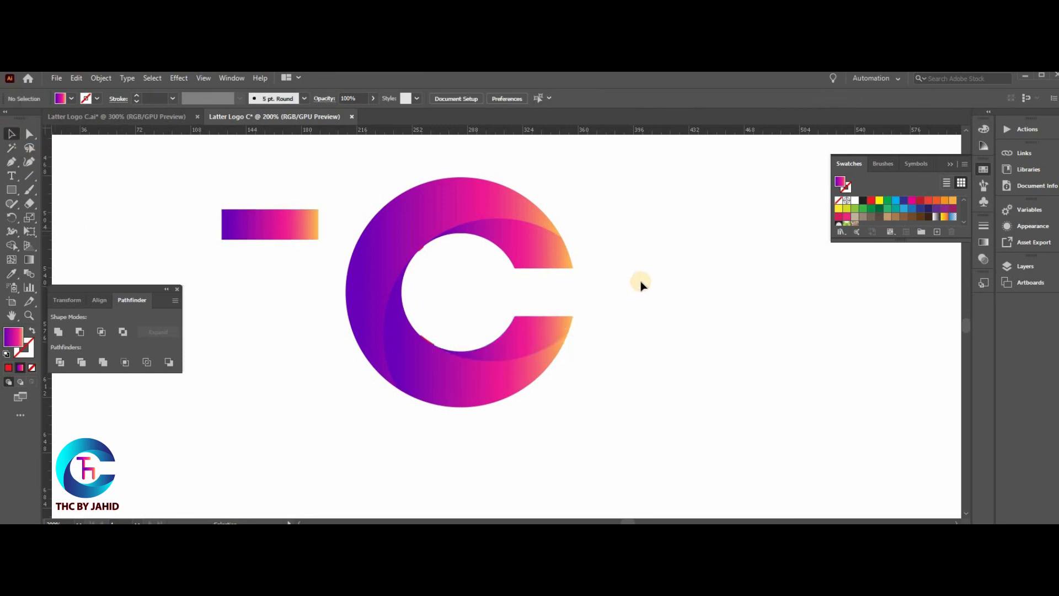
Delete the sample gradient rectangle and group the gradient pieces of the C.
left_click_drag(252, 231, 180, 189)
key("Delete")
key("a")
key("ctrl+a")
key("ctrl+equal")
left_click(715, 272)
left_click_drag(629, 175, 538, 411)
right_click(544, 214)
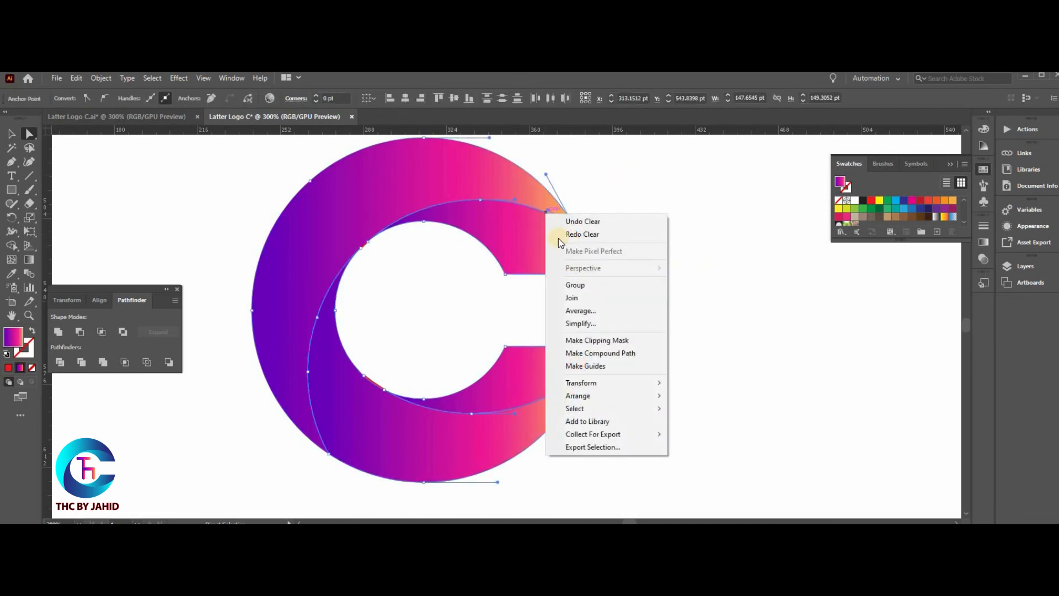
left_click(576, 286)
Move the grouped C aside to the right and delete the two stray red slivers it leaves behind.
left_click(8, 135)
left_click(761, 229)
left_click_drag(445, 206, 686, 212)
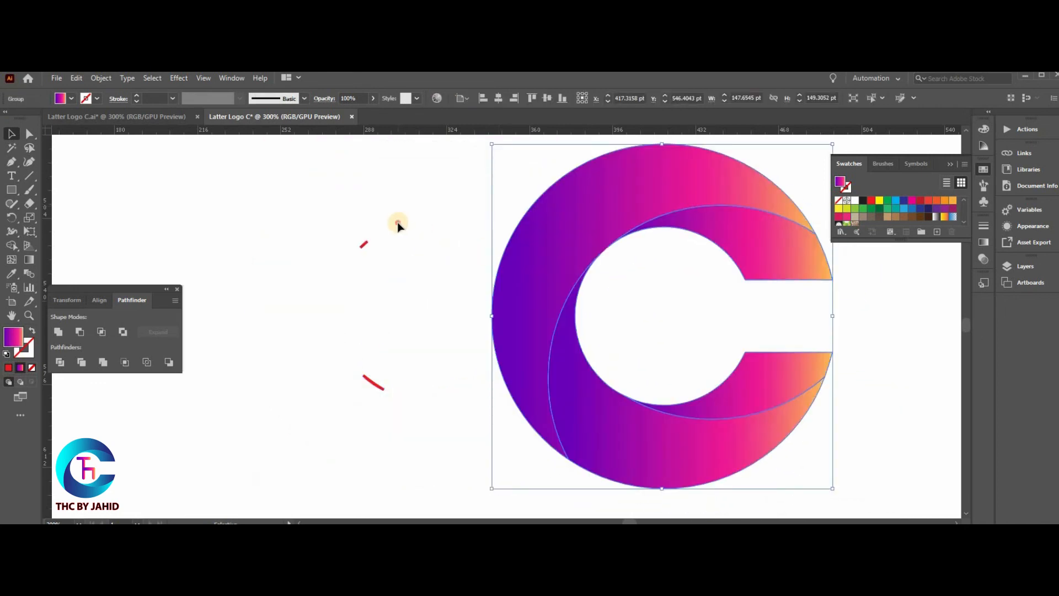
left_click_drag(344, 411, 347, 408)
Move the grouped C back left to the middle of the view and deselect it.
left_click(661, 255)
left_click_drag(692, 179, 441, 189)
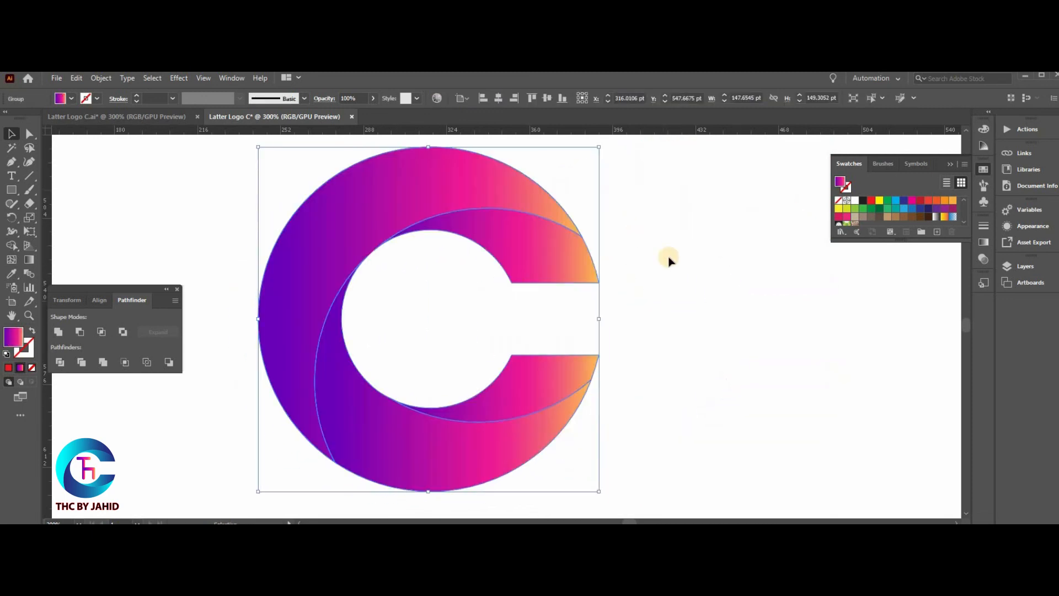
left_click(668, 257)
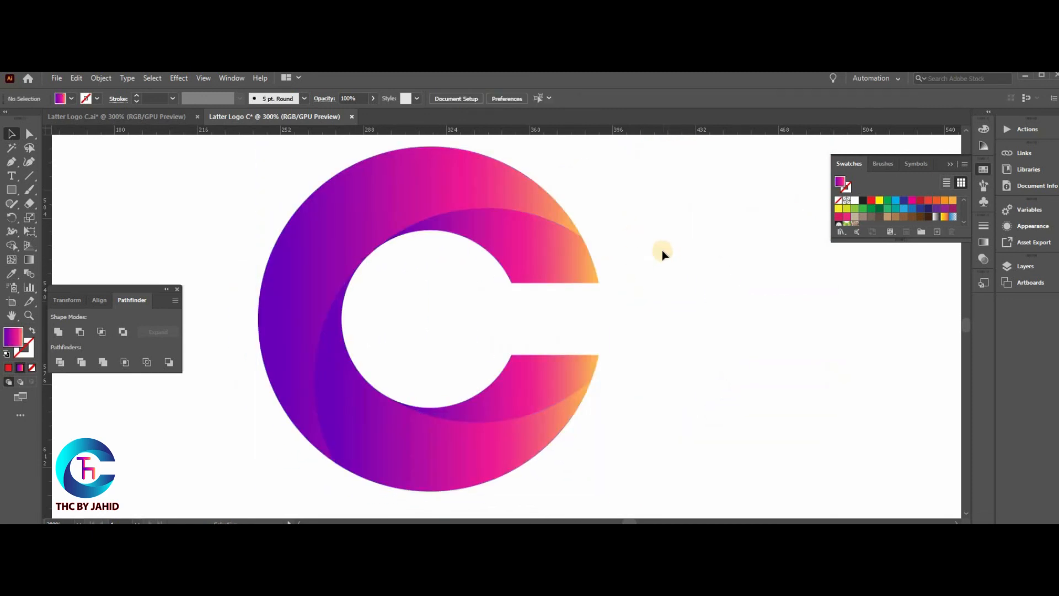